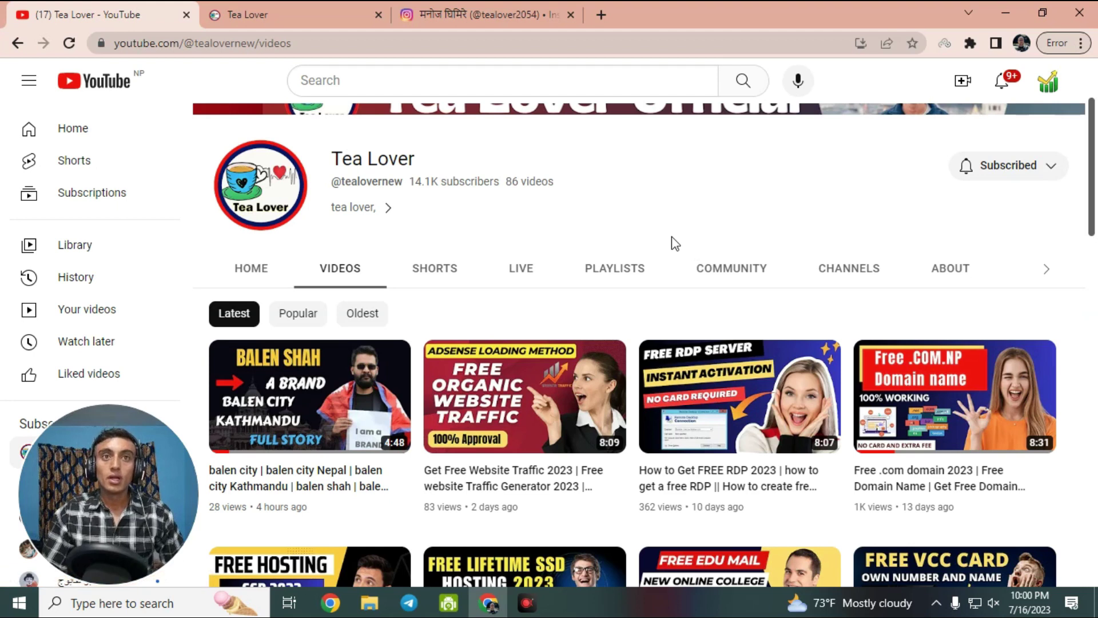
Scroll up and down through the YouTube page
{"action": "scroll", "coordinate": [669, 239], "scroll_direction": "down", "scroll_amount": 2}
{"action": "scroll", "coordinate": [542, 246], "scroll_direction": "down", "scroll_amount": 8}
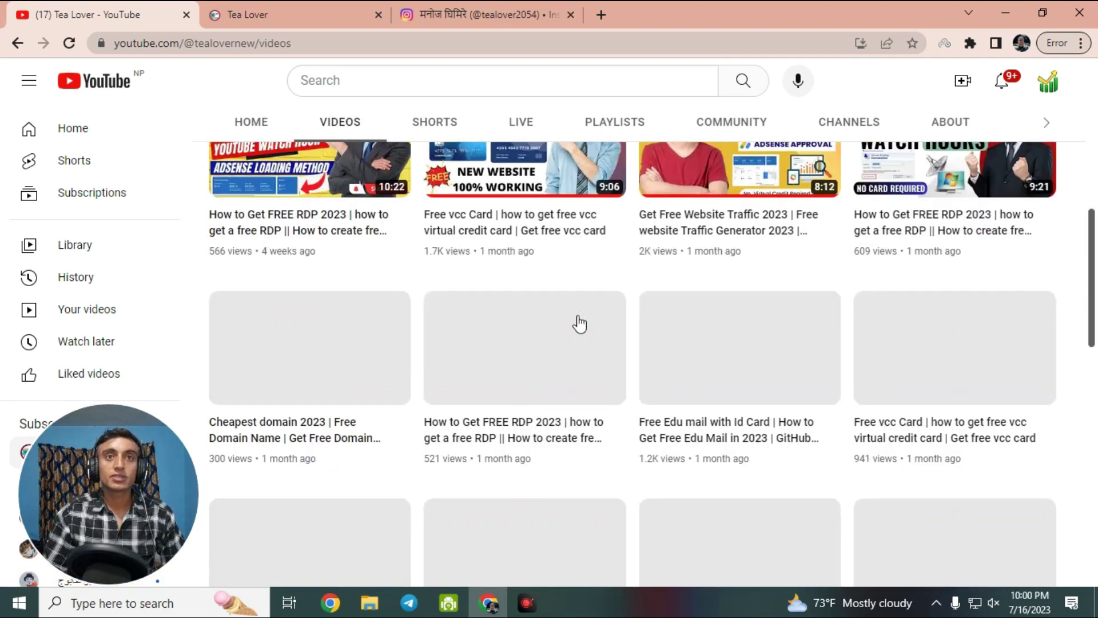
{"action": "scroll", "coordinate": [579, 323], "scroll_direction": "up", "scroll_amount": 10}
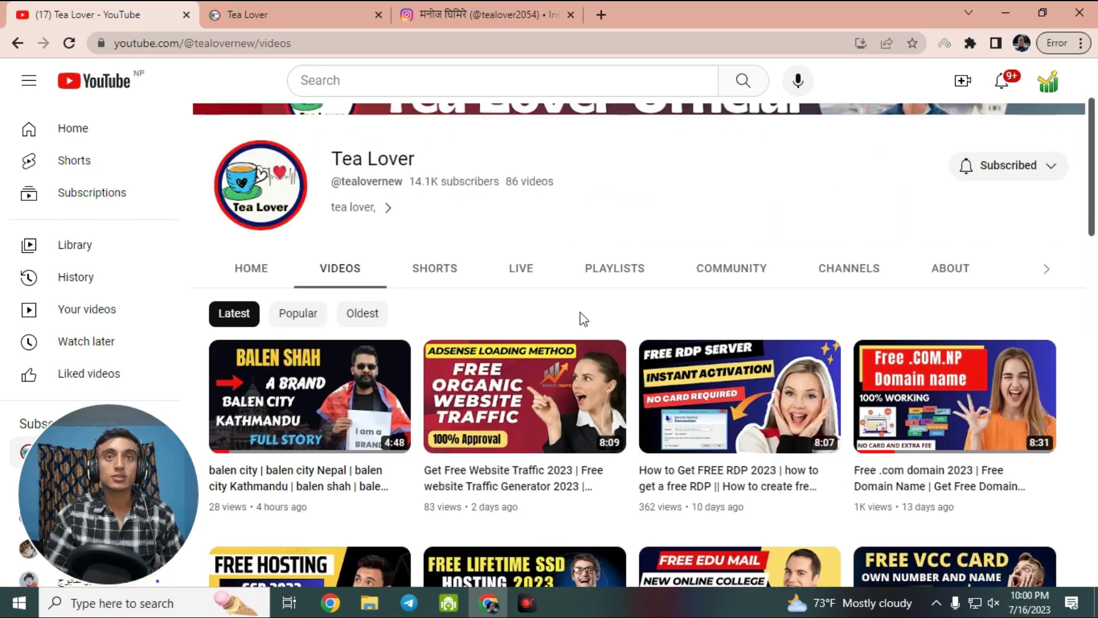
{"action": "scroll", "coordinate": [689, 321], "scroll_direction": "down", "scroll_amount": 4}
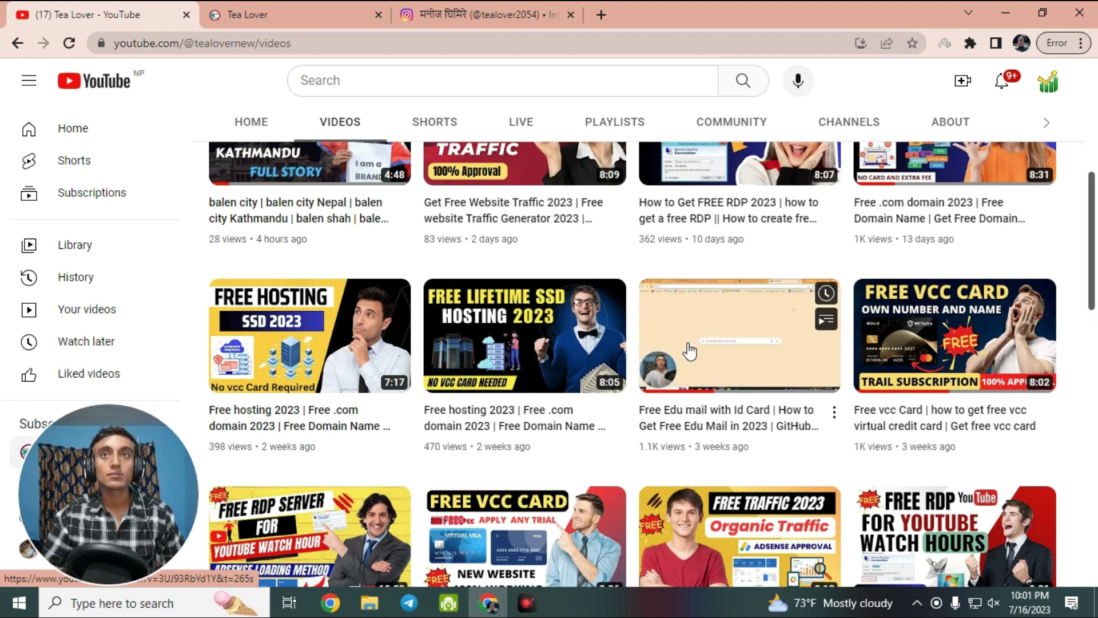
{"action": "scroll", "coordinate": [973, 400], "scroll_direction": "down", "scroll_amount": 10}
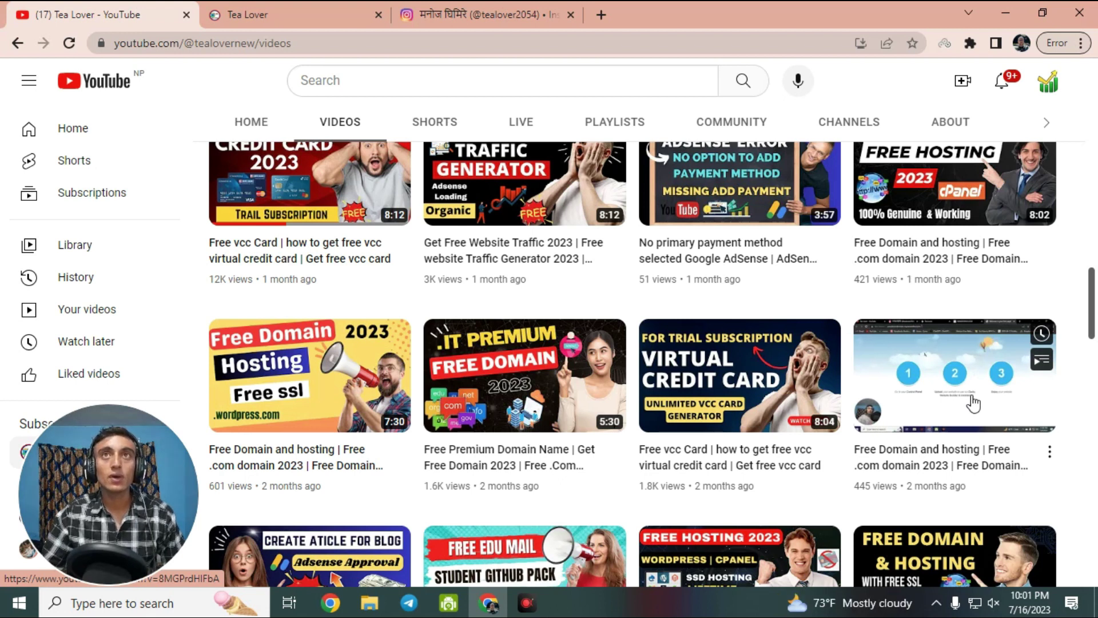
{"action": "scroll", "coordinate": [803, 332], "scroll_direction": "up", "scroll_amount": 6}
{"action": "scroll", "coordinate": [803, 331], "scroll_direction": "up", "scroll_amount": 7}
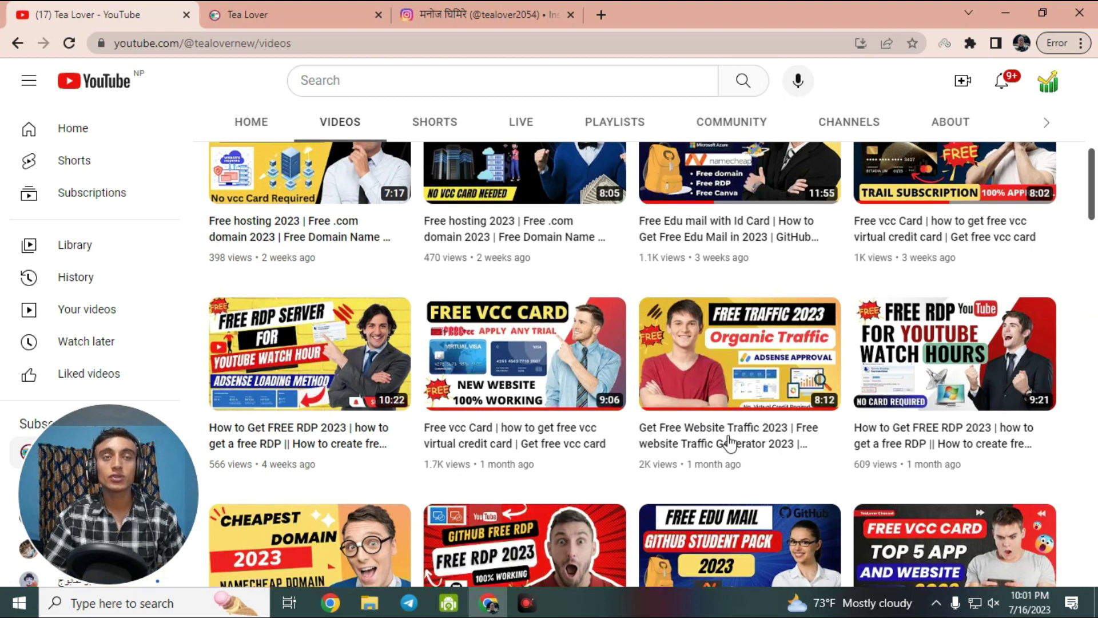
{"action": "scroll", "coordinate": [944, 435], "scroll_direction": "up", "scroll_amount": 7}
{"action": "scroll", "coordinate": [778, 454], "scroll_direction": "down", "scroll_amount": 5}
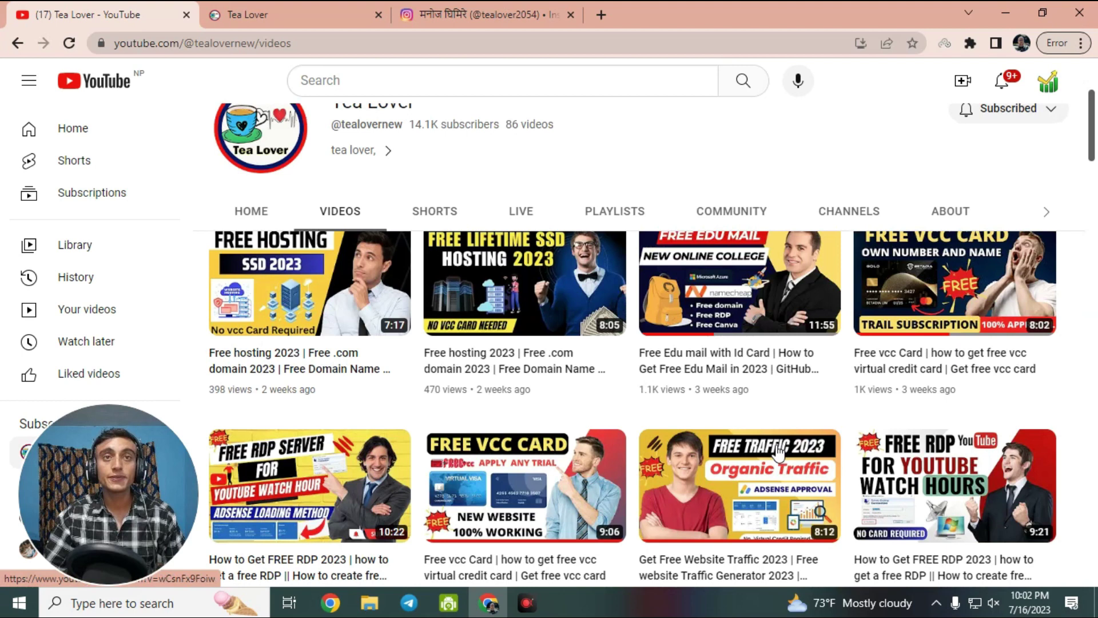
{"action": "scroll", "coordinate": [732, 458], "scroll_direction": "down", "scroll_amount": 9}
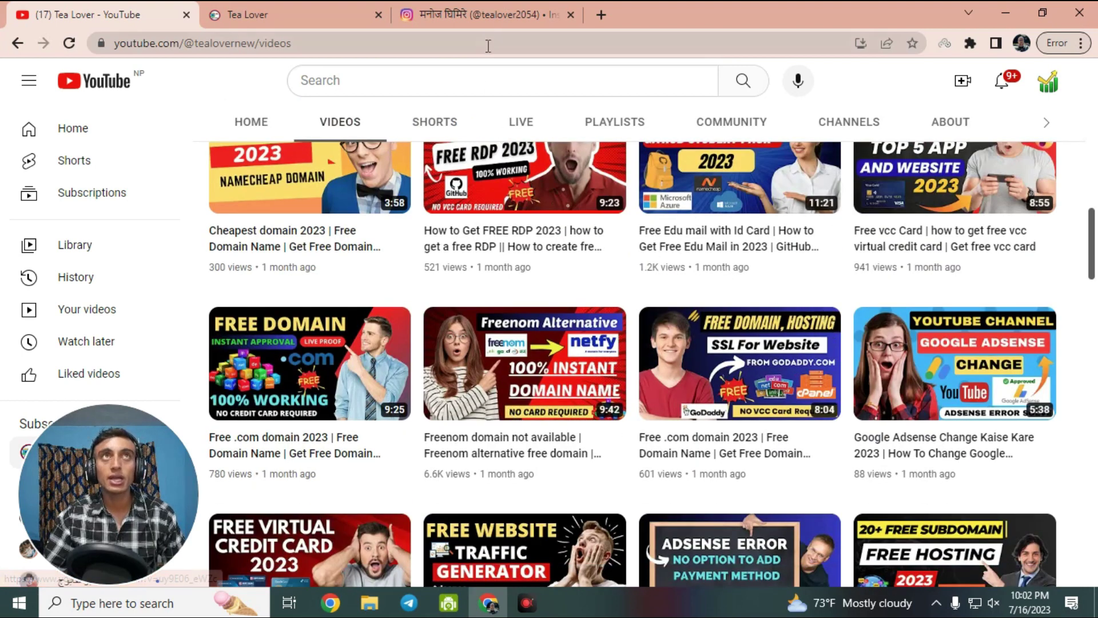
Select the Instagram profile's username, then bring up the Tea Lover blog's Trending Post section
{"action": "left_click", "coordinate": [483, 14]}
{"action": "left_click_drag", "start_coordinate": [396, 166], "coordinate": [514, 170]}
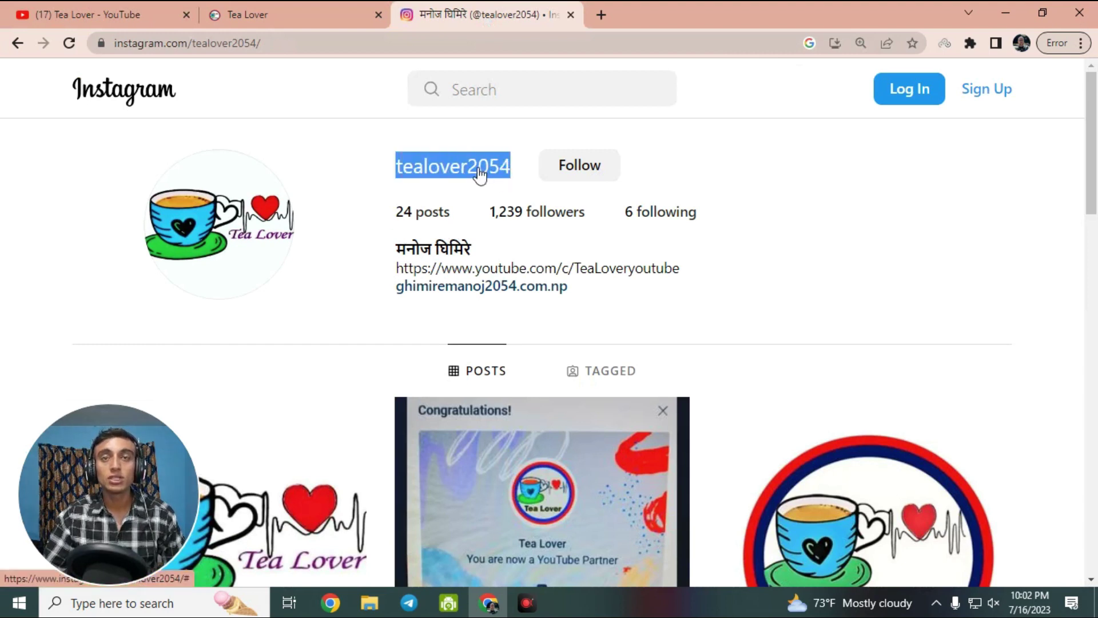
{"action": "left_click", "coordinate": [304, 13]}
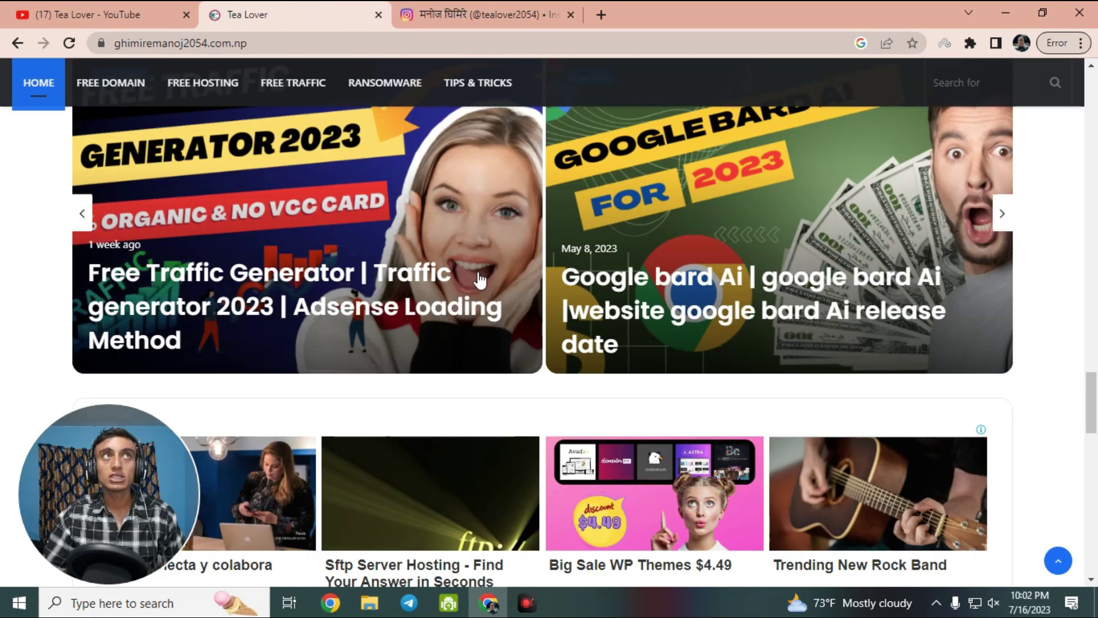
{"action": "scroll", "coordinate": [480, 284], "scroll_direction": "down", "scroll_amount": 5}
{"action": "scroll", "coordinate": [498, 295], "scroll_direction": "down", "scroll_amount": 10}
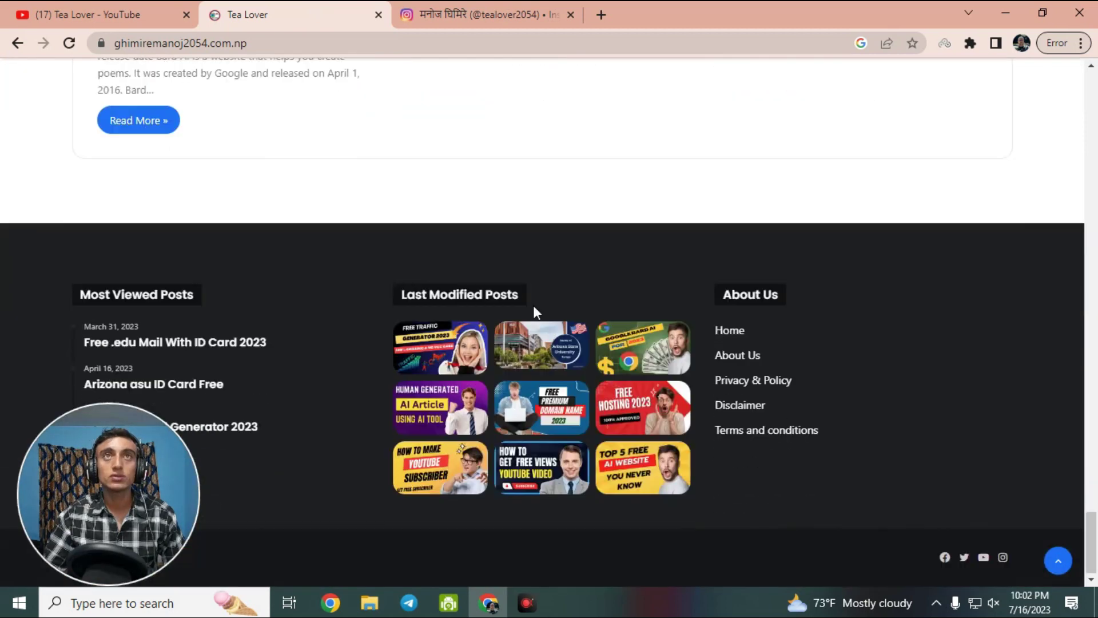
{"action": "scroll", "coordinate": [532, 309], "scroll_direction": "up", "scroll_amount": 12}
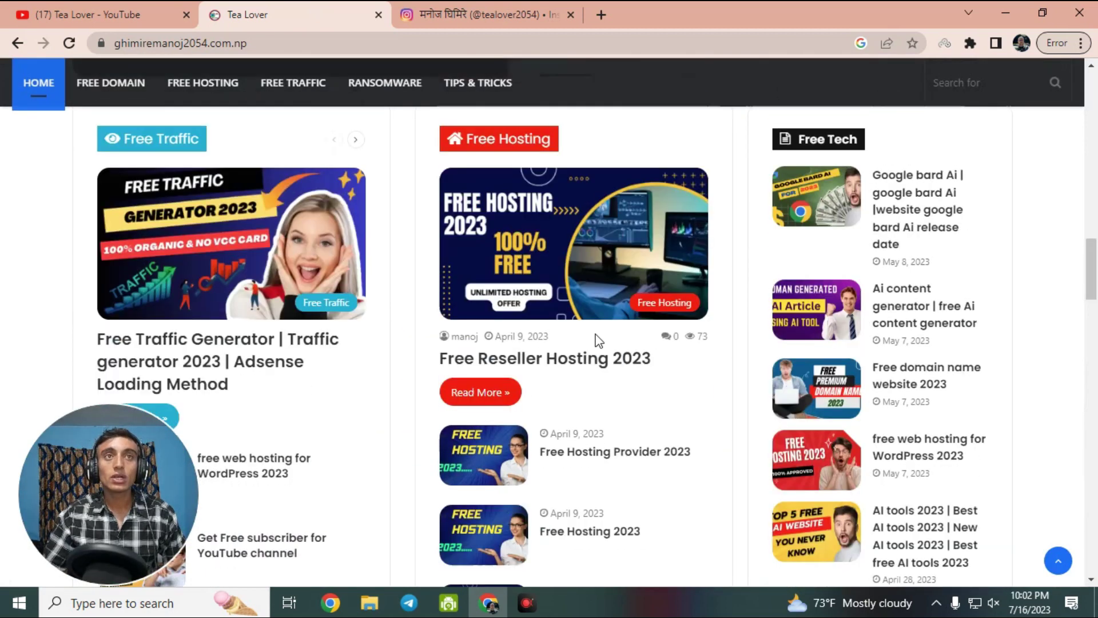
{"action": "scroll", "coordinate": [599, 343], "scroll_direction": "up", "scroll_amount": 10}
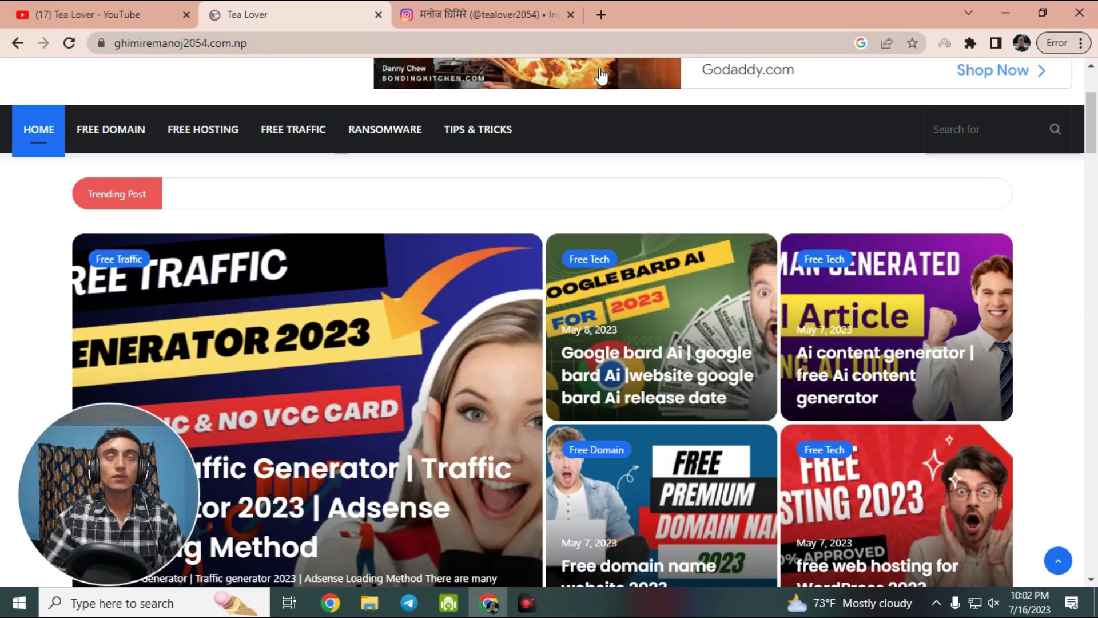
Search Google for infinityfree in a new tab
{"action": "left_click", "coordinate": [603, 21]}
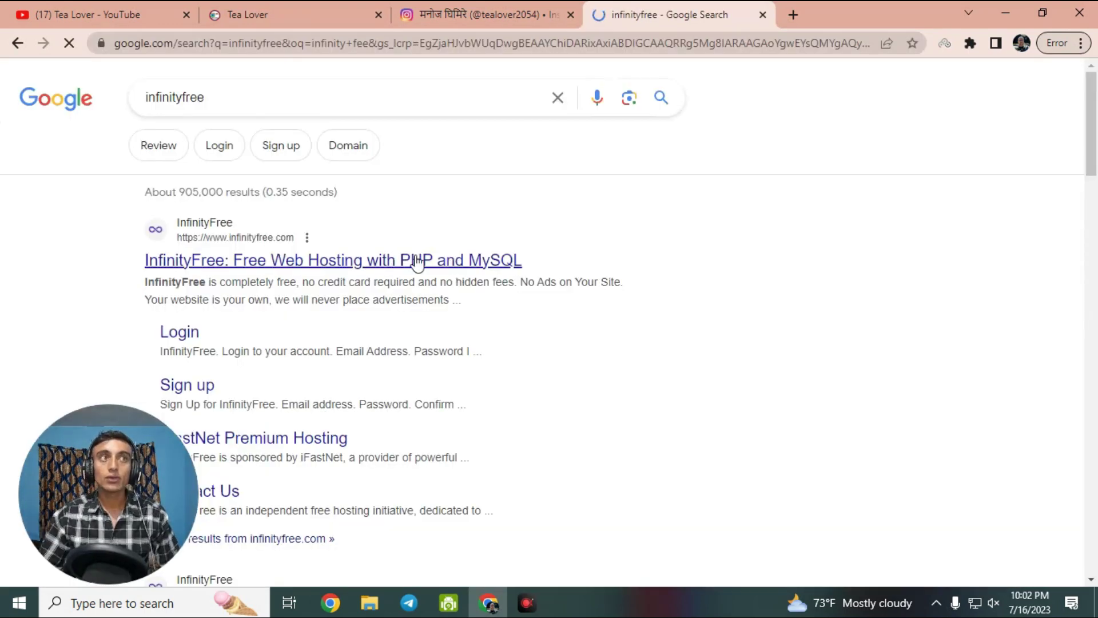
Open infinityfree.com from the results, agree to the cookie notice, and look over the homepage
{"action": "left_click", "coordinate": [457, 262]}
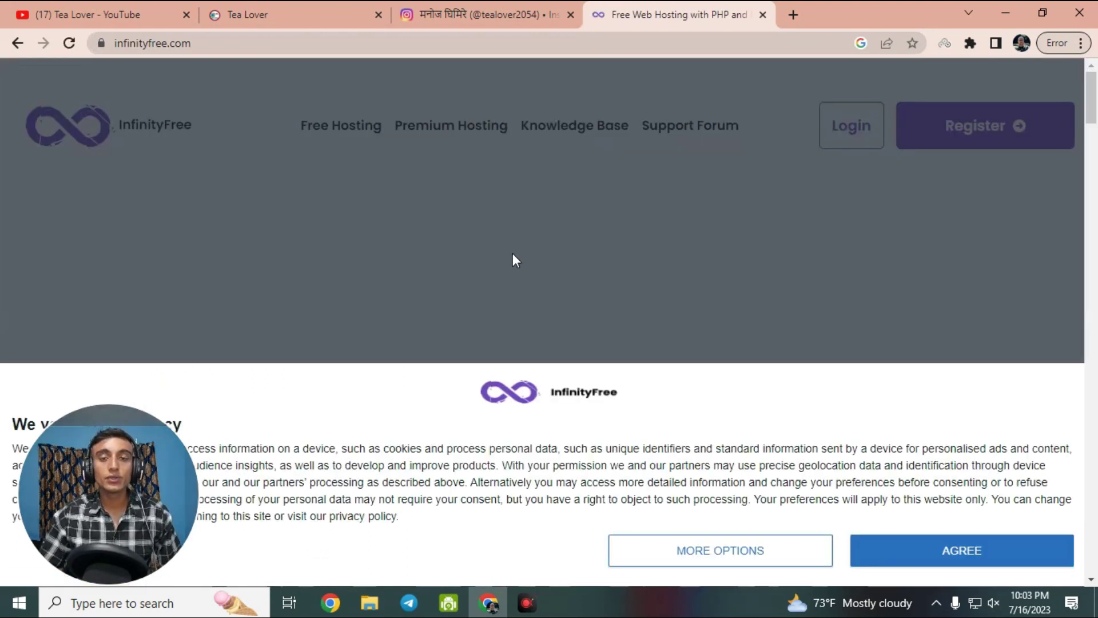
{"action": "left_click", "coordinate": [915, 553]}
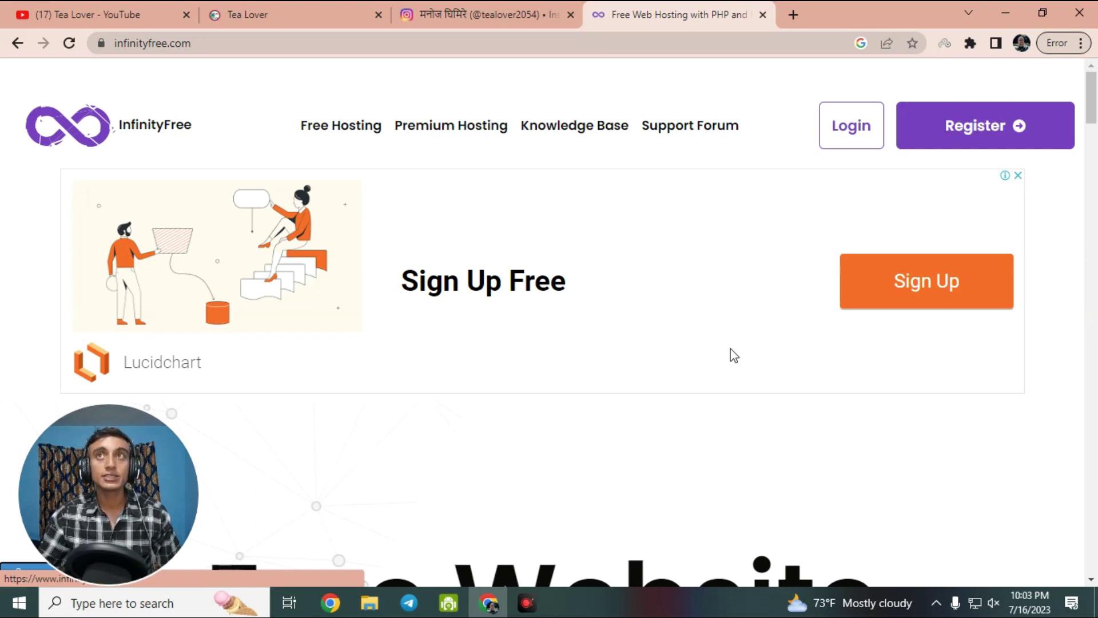
{"action": "scroll", "coordinate": [718, 328], "scroll_direction": "down", "scroll_amount": 12}
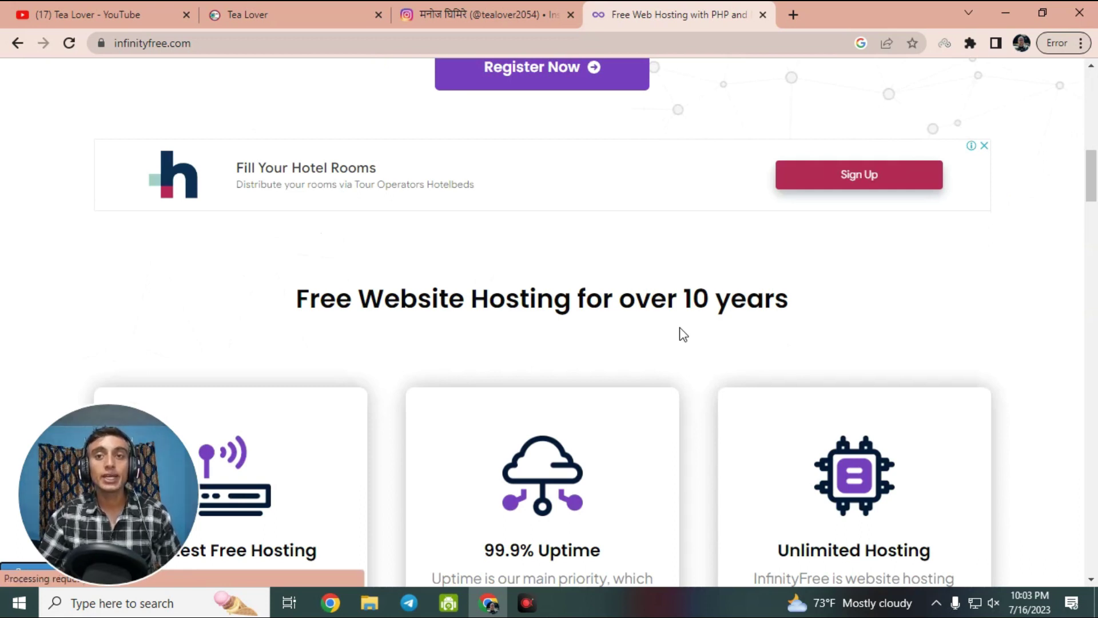
{"action": "scroll", "coordinate": [660, 327], "scroll_direction": "down", "scroll_amount": 2}
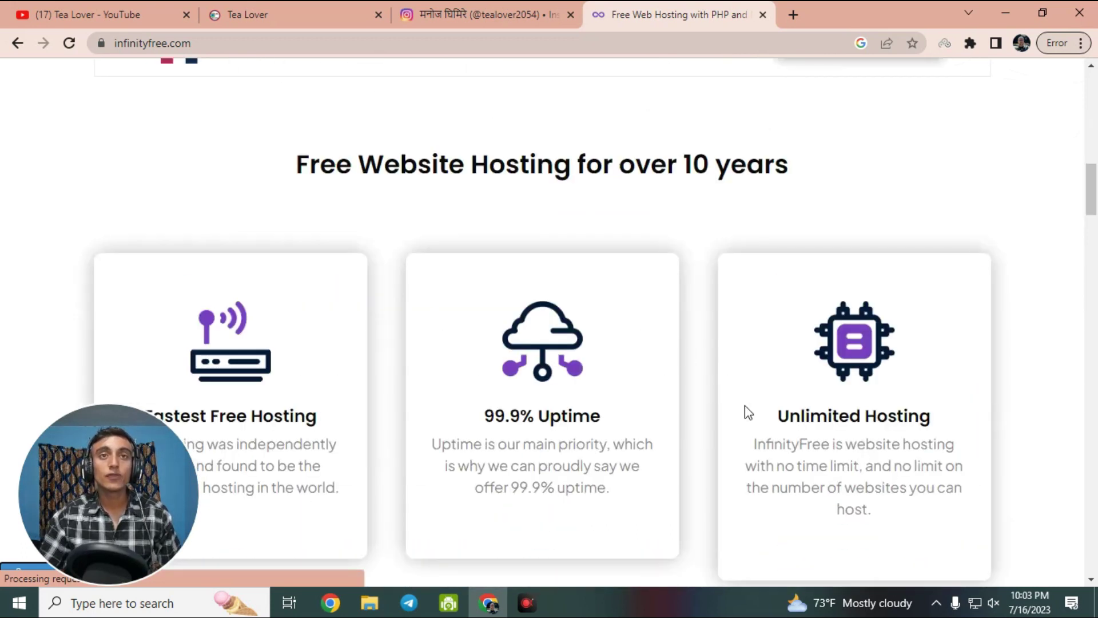
{"action": "scroll", "coordinate": [734, 256], "scroll_direction": "up", "scroll_amount": 7}
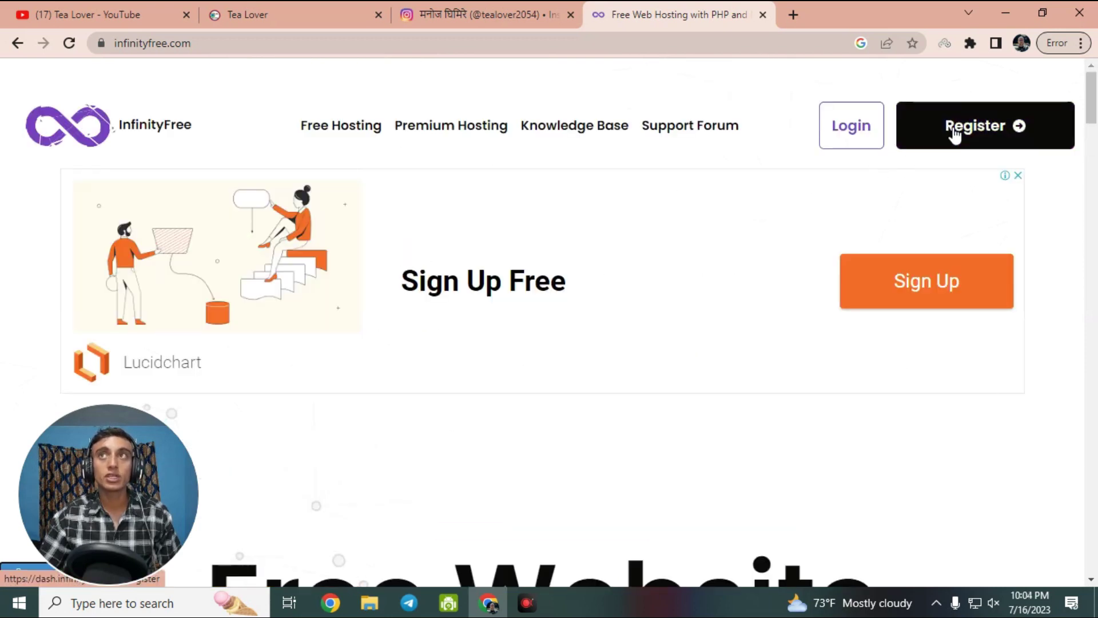
Register an InfinityFree account with an email and password, then highlight the verification address
{"action": "left_click", "coordinate": [978, 135]}
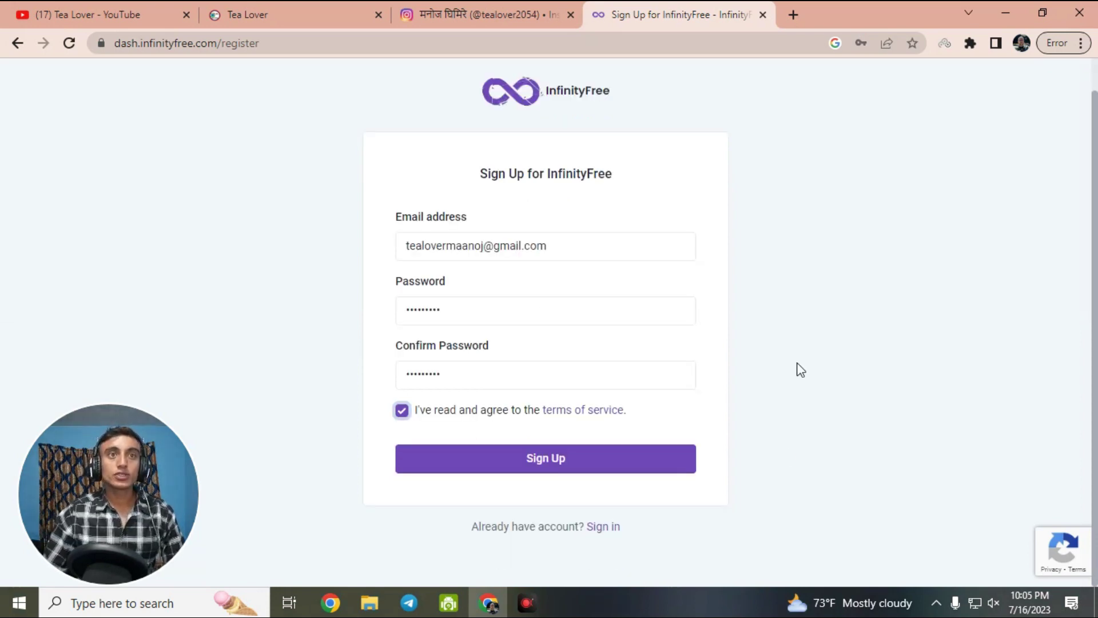
{"action": "left_click", "coordinate": [628, 459]}
{"action": "left_click_drag", "start_coordinate": [466, 339], "coordinate": [628, 337]}
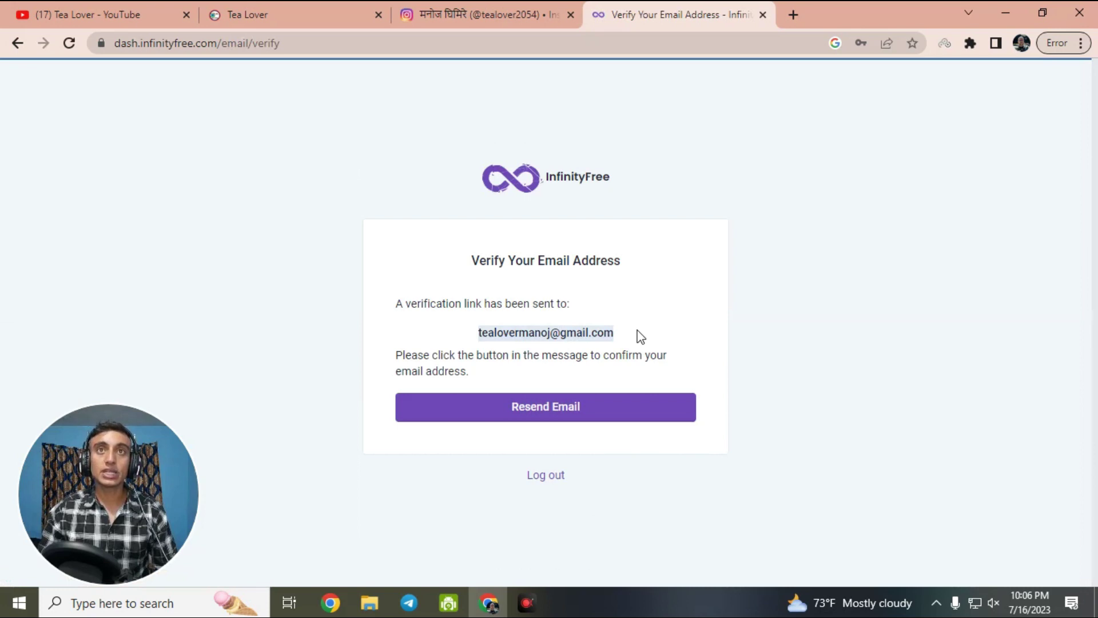
Open the InfinityFree Verify Email Address message in Gmail and confirm the address
{"action": "left_click", "coordinate": [794, 14]}
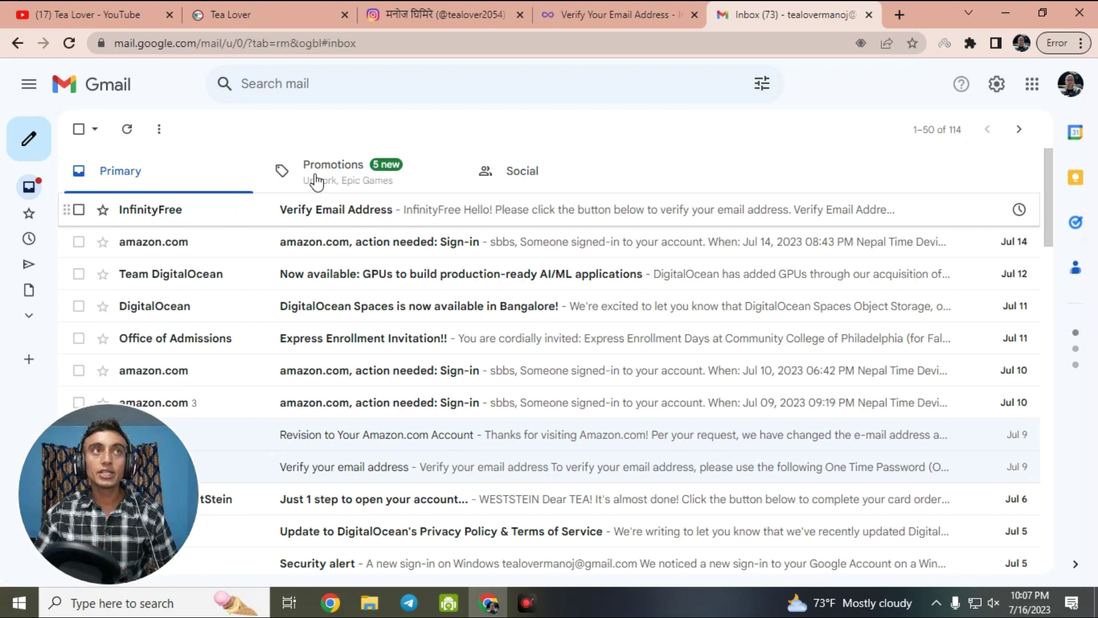
{"action": "left_click", "coordinate": [502, 209]}
{"action": "scroll", "coordinate": [522, 269], "scroll_direction": "down", "scroll_amount": 5}
{"action": "scroll", "coordinate": [534, 245], "scroll_direction": "up", "scroll_amount": 3}
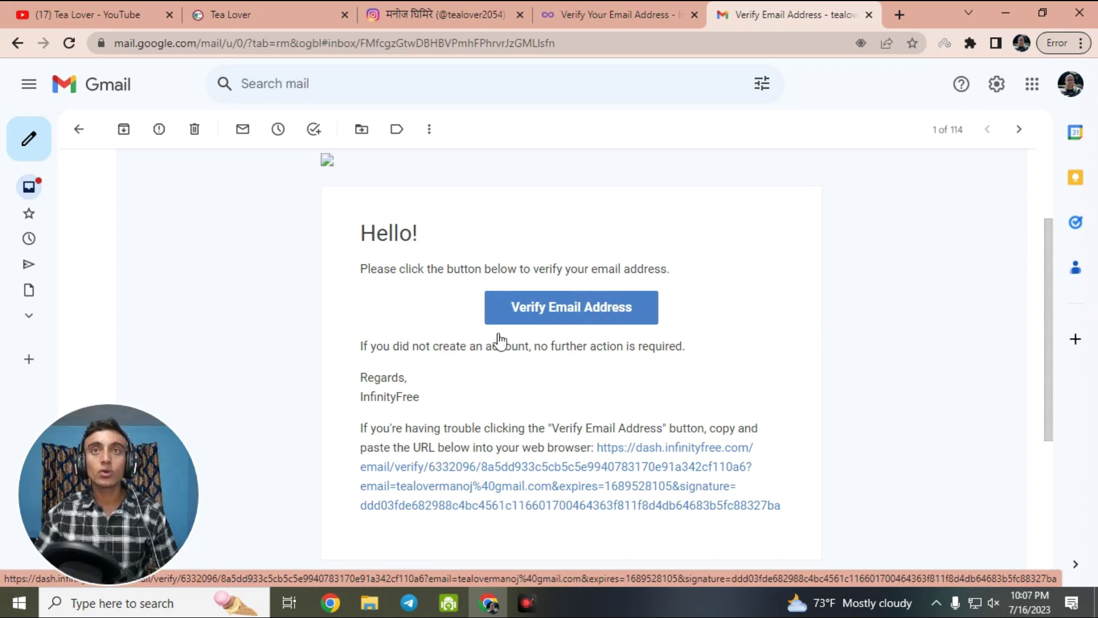
{"action": "left_click", "coordinate": [563, 314]}
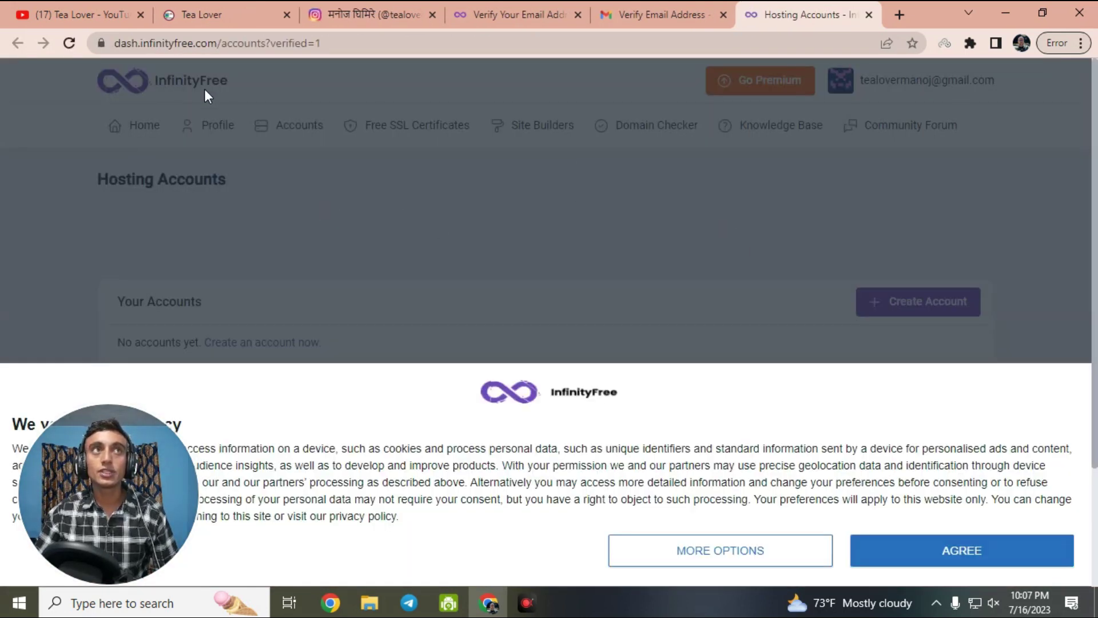
Accept the dashboard cookies, start a new hosting account, and dismiss the covering ads
{"action": "left_click", "coordinate": [956, 552]}
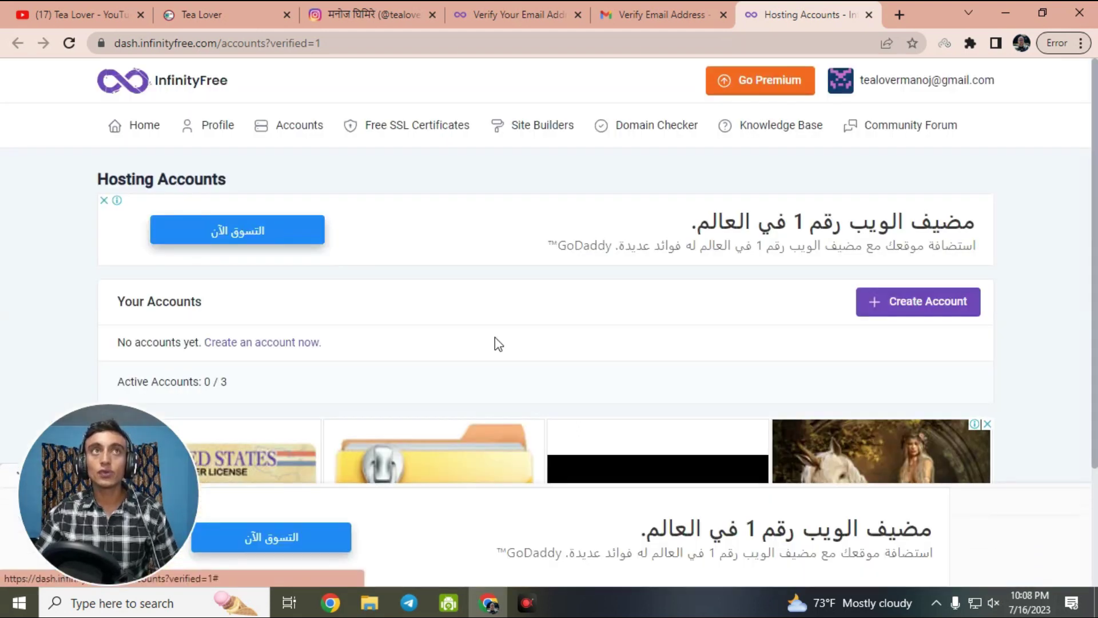
{"action": "left_click", "coordinate": [927, 302]}
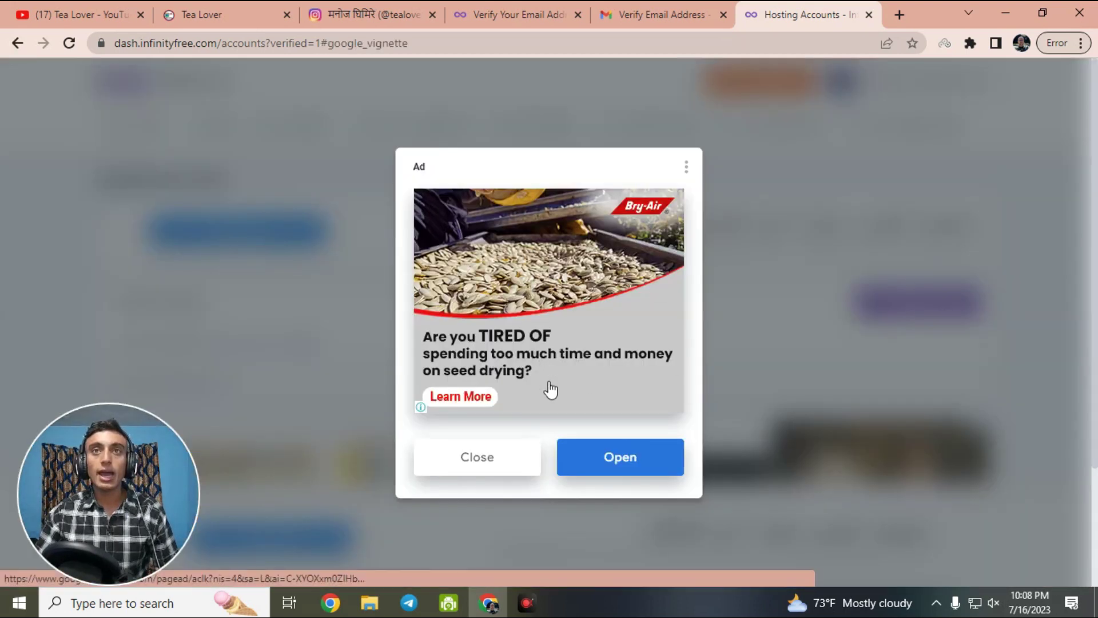
{"action": "left_click", "coordinate": [508, 458]}
{"action": "left_click", "coordinate": [483, 241]}
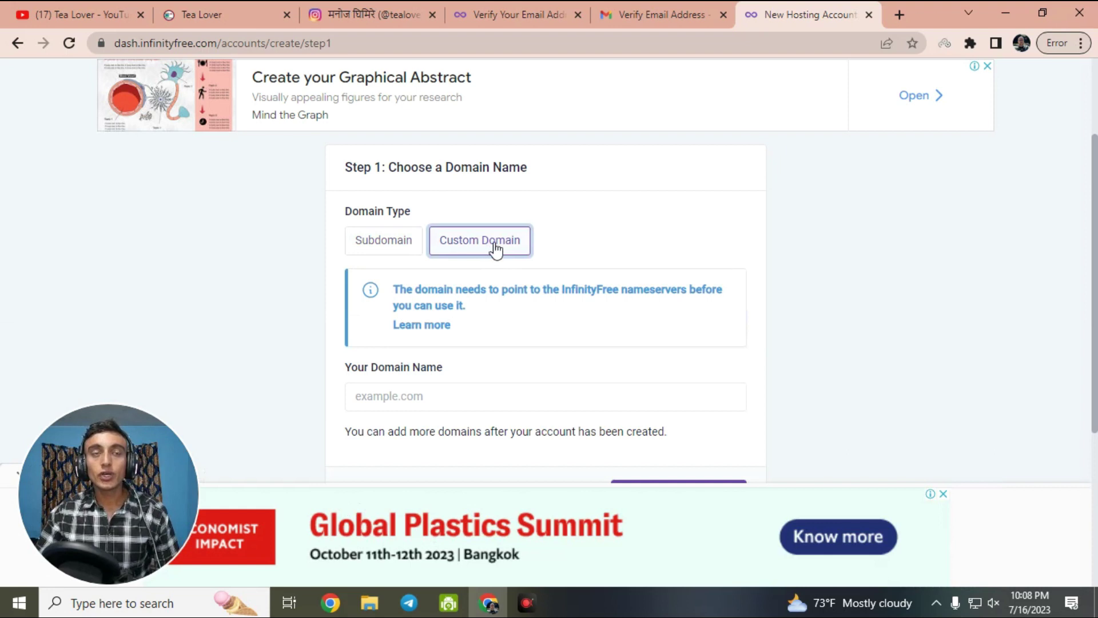
Enter subdomain tealoverofficial with the .free.nf extension and check its availability
{"action": "left_click", "coordinate": [384, 247]}
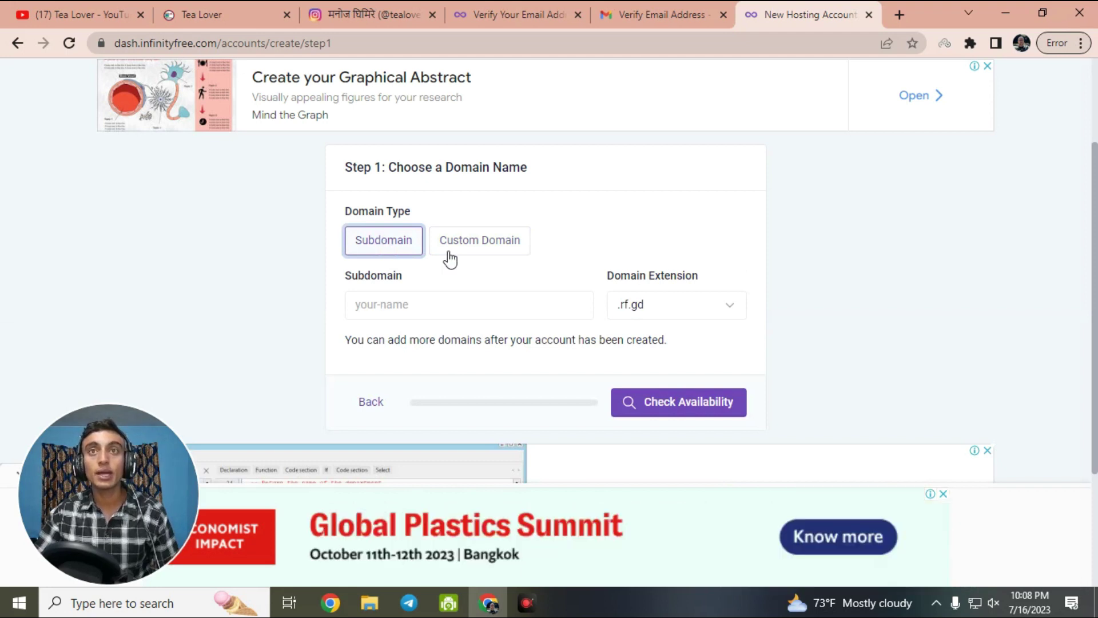
{"action": "left_click", "coordinate": [667, 305]}
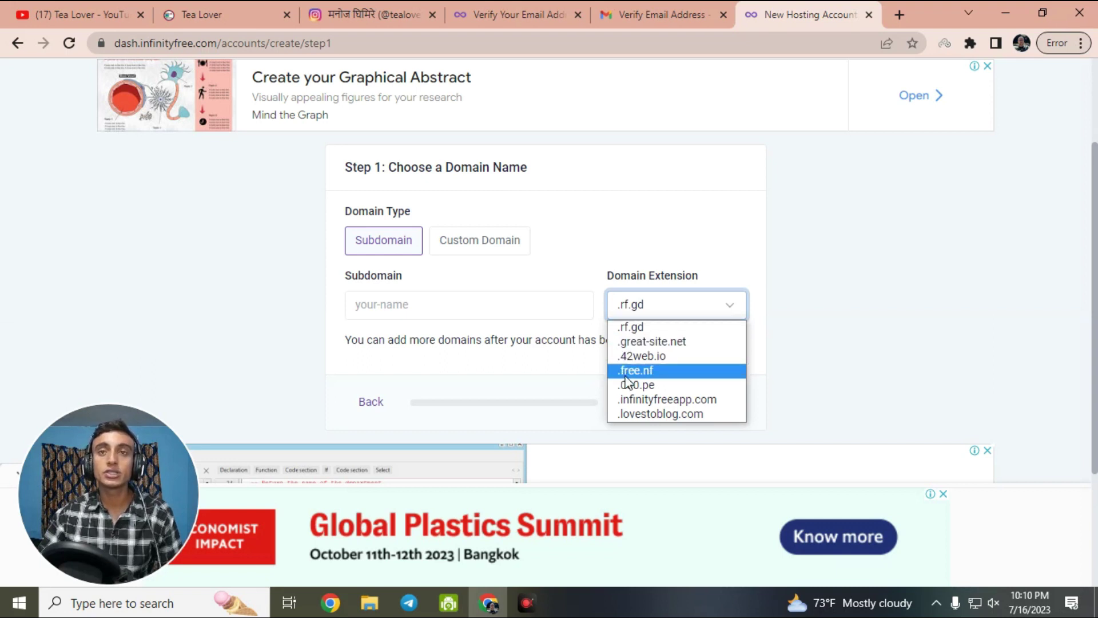
{"action": "left_click", "coordinate": [647, 372]}
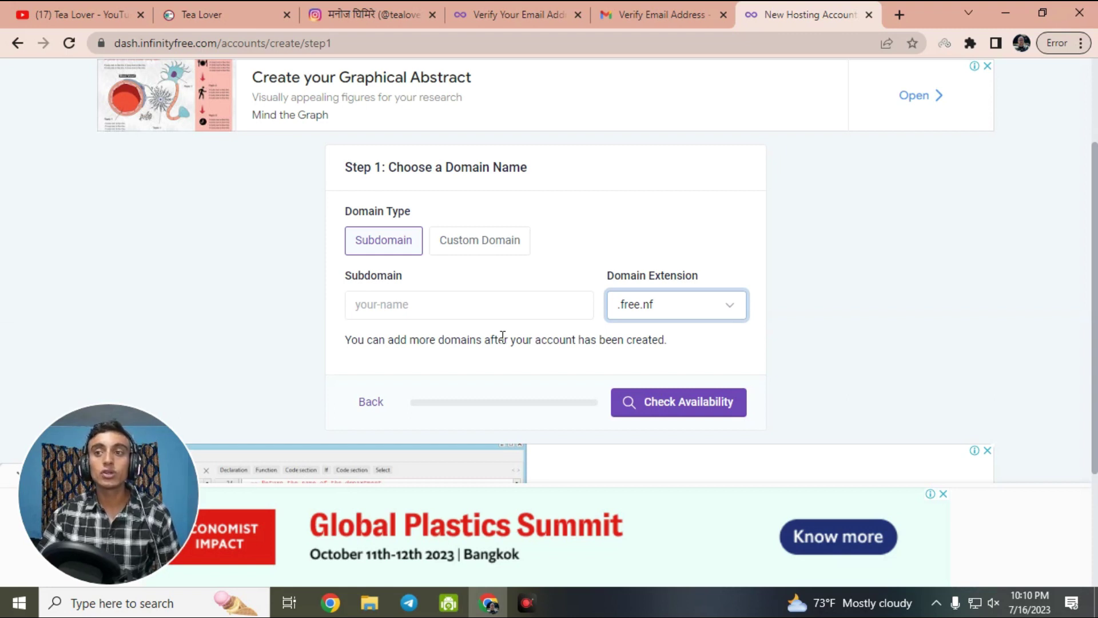
{"action": "left_click", "coordinate": [458, 301]}
{"action": "type", "text": "tealoverofficial"}
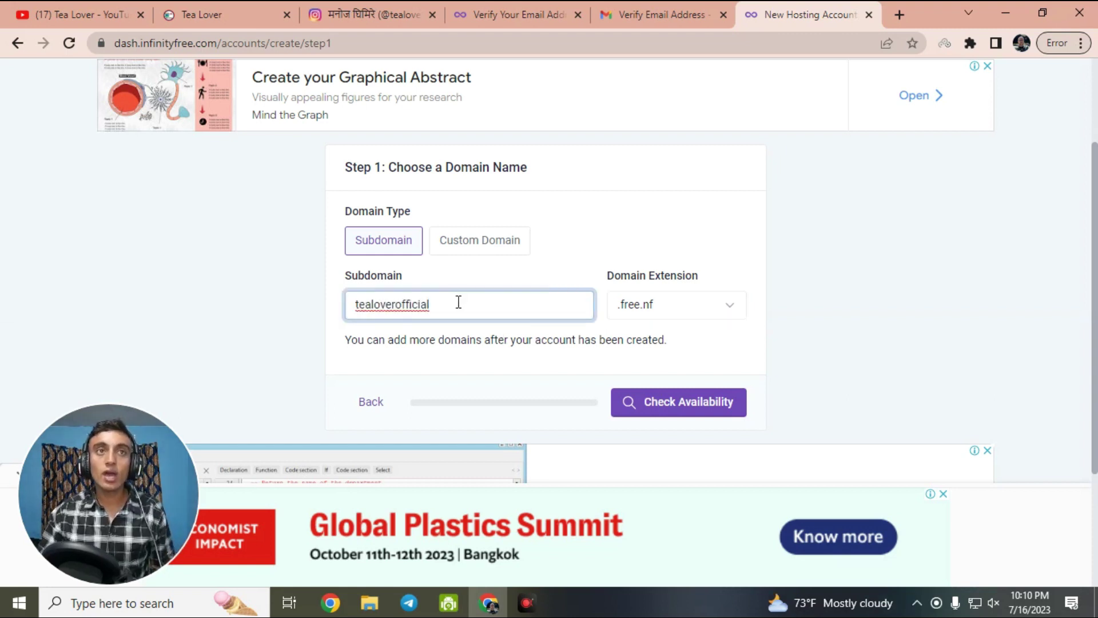
{"action": "left_click_drag", "start_coordinate": [458, 302], "coordinate": [346, 304]}
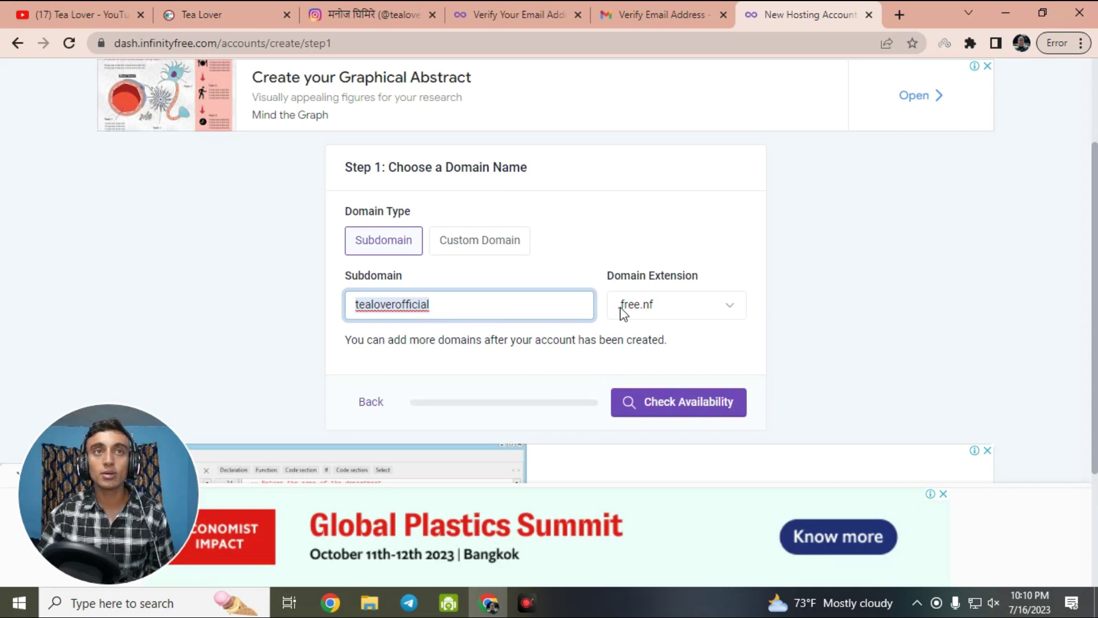
{"action": "key", "text": "Return"}
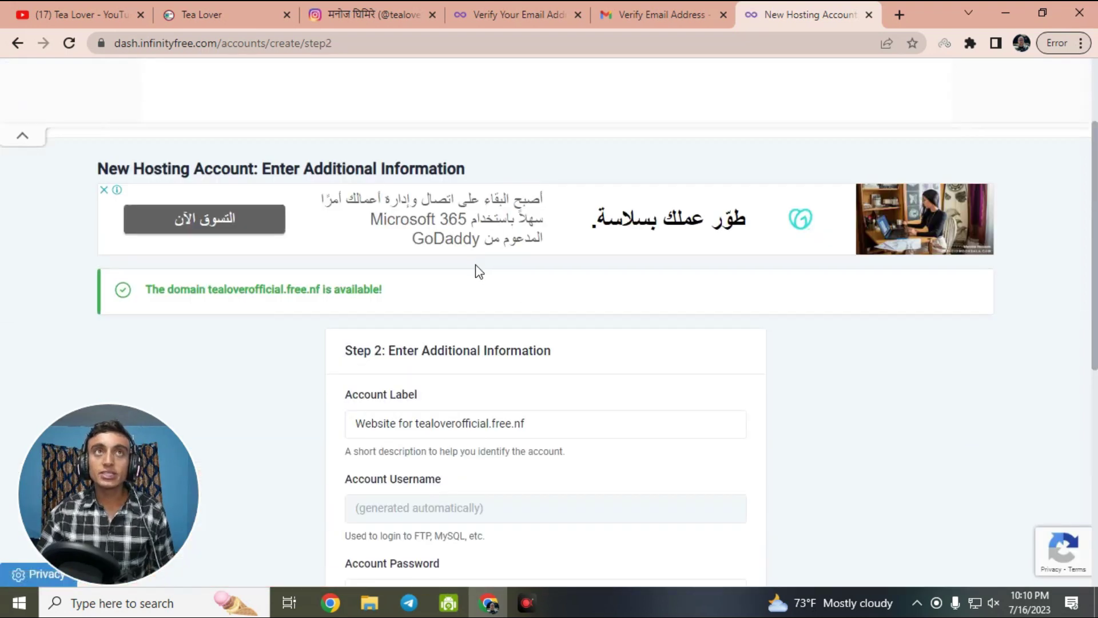
Set the Account Password and create the tealoverofficial.free.nf hosting account
{"action": "left_click_drag", "start_coordinate": [144, 288], "coordinate": [432, 293]}
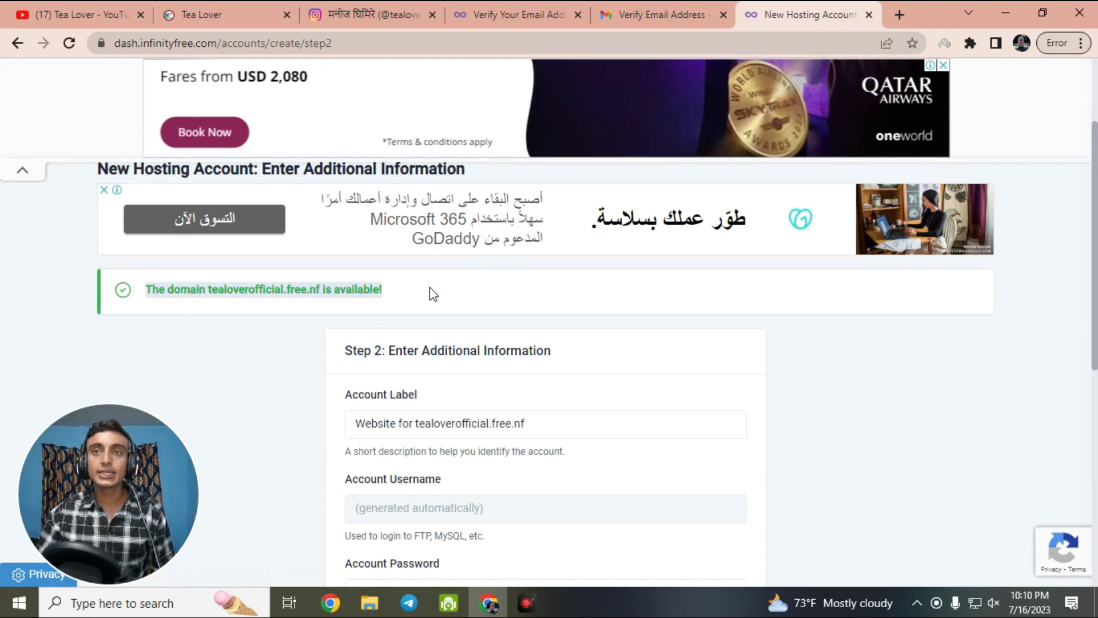
{"action": "scroll", "coordinate": [334, 243], "scroll_direction": "down", "scroll_amount": 4}
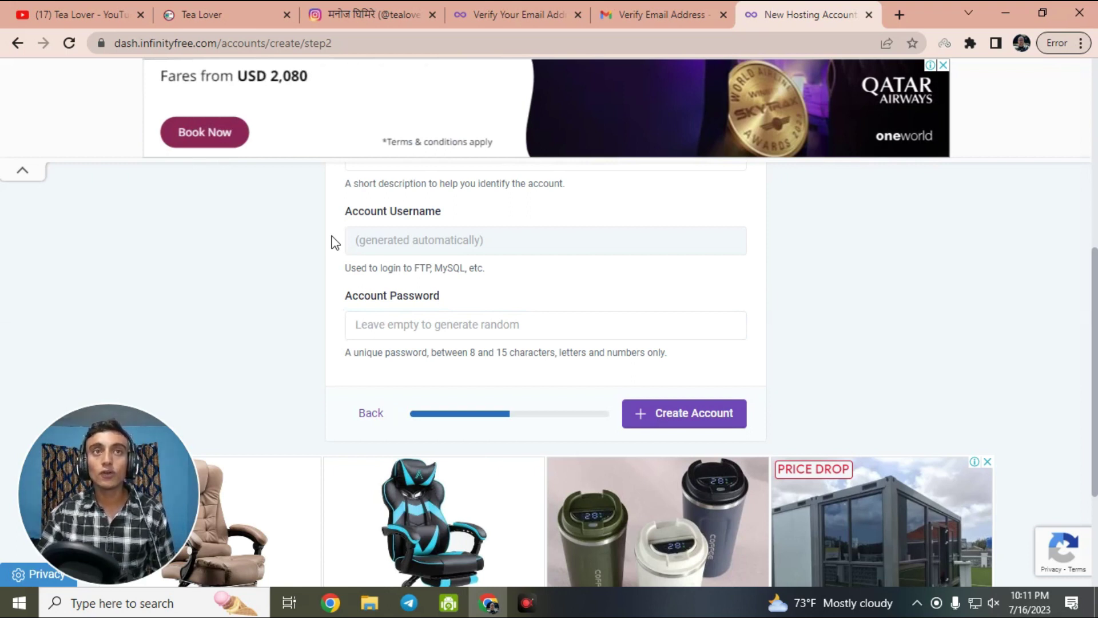
{"action": "left_click", "coordinate": [424, 322]}
{"action": "key", "text": "ctrl+v"}
{"action": "scroll", "coordinate": [400, 303], "scroll_direction": "down", "scroll_amount": 1}
{"action": "left_click_drag", "start_coordinate": [447, 277], "coordinate": [355, 269]}
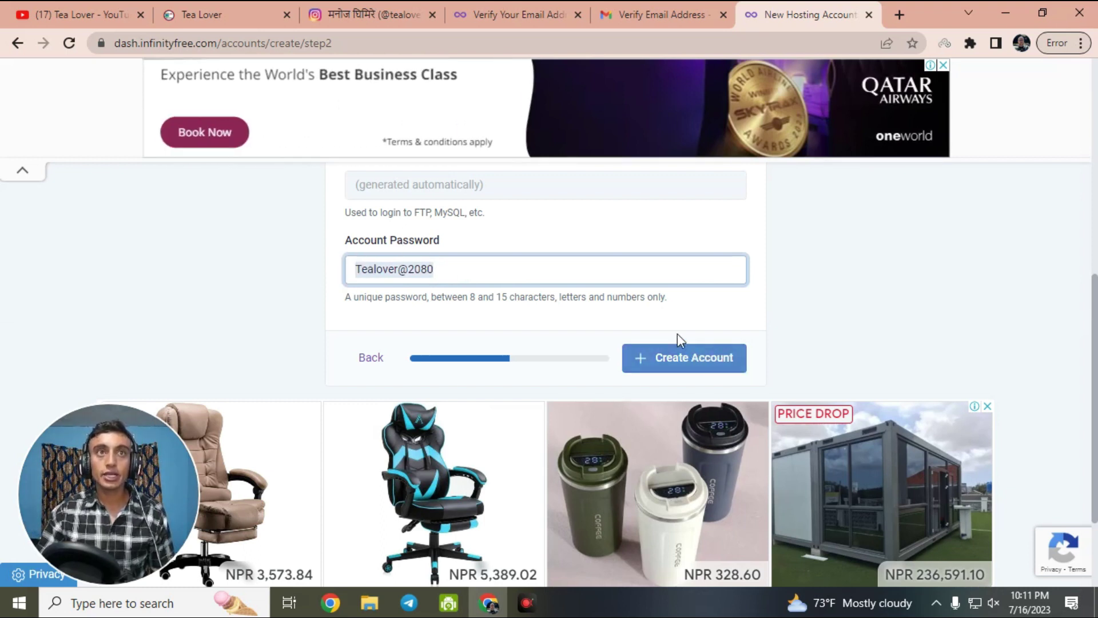
{"action": "left_click", "coordinate": [700, 357]}
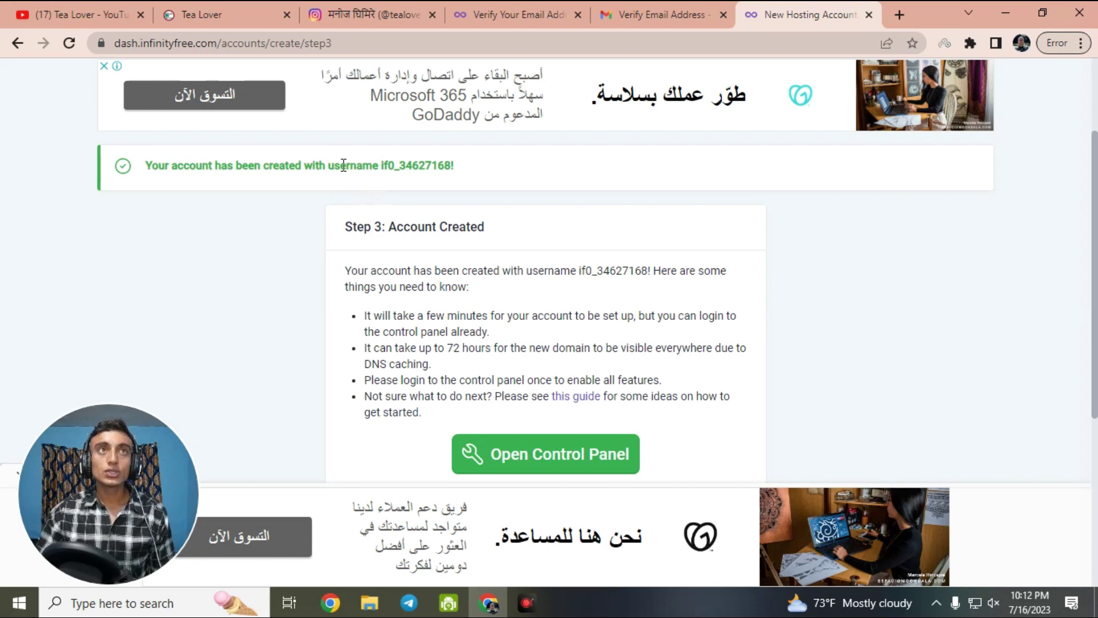
Open the new account's control panel and approve service emails with I Approve
{"action": "left_click_drag", "start_coordinate": [331, 166], "coordinate": [457, 166]}
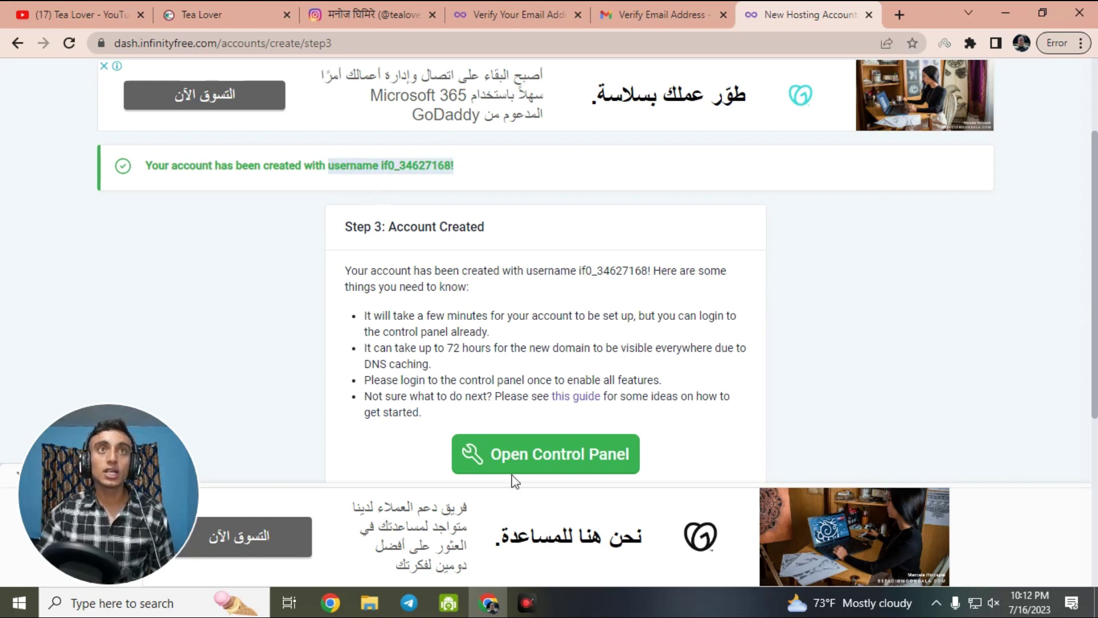
{"action": "left_click", "coordinate": [583, 456]}
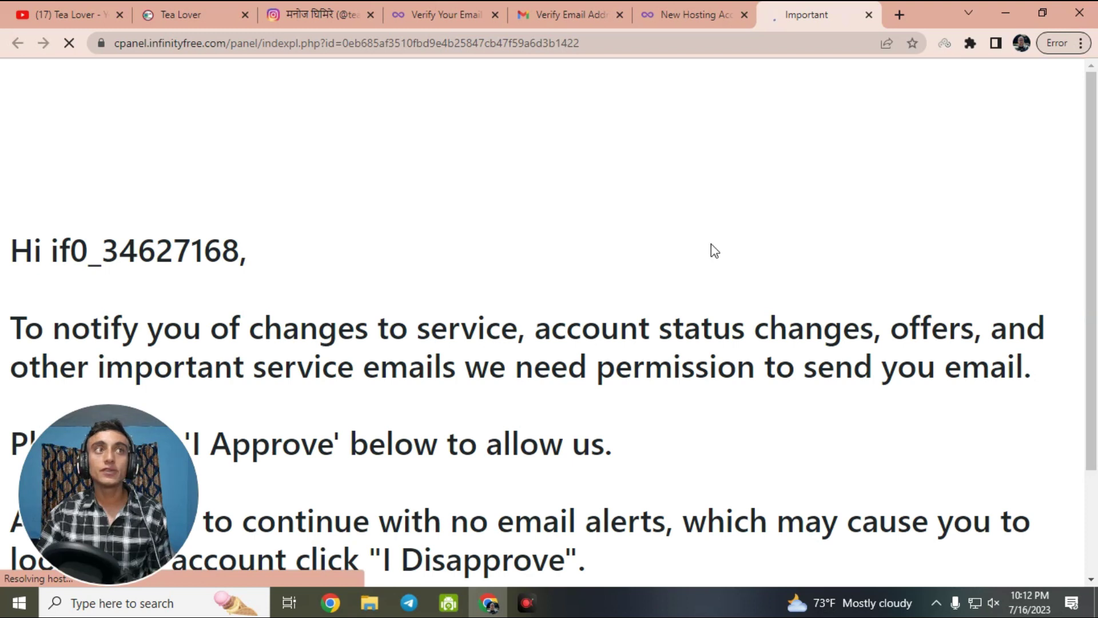
{"action": "scroll", "coordinate": [332, 232], "scroll_direction": "down", "scroll_amount": 2}
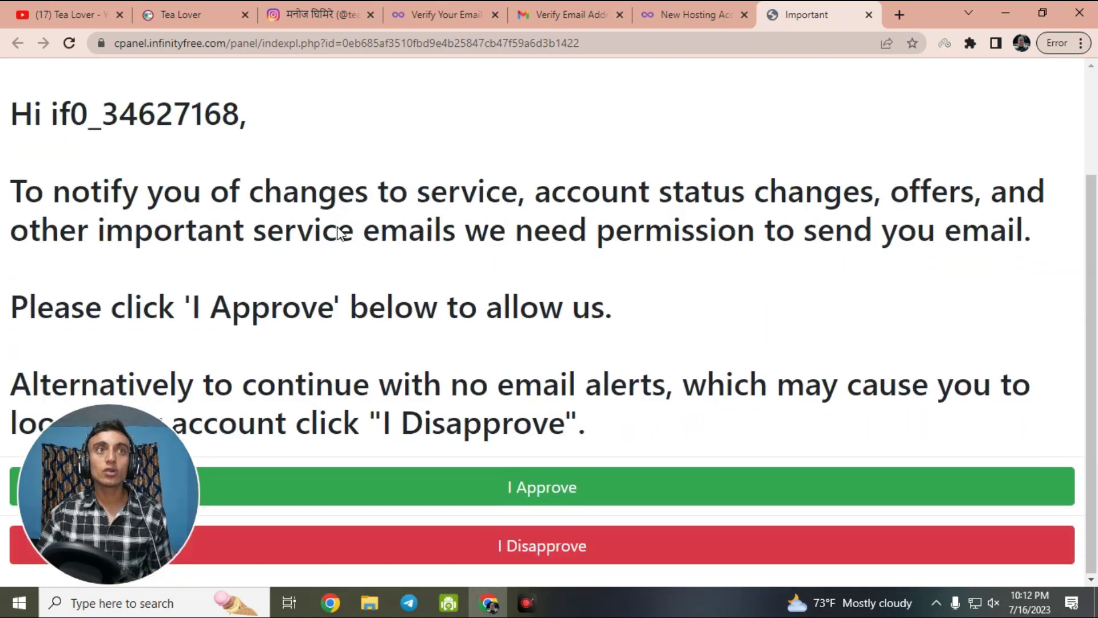
{"action": "left_click", "coordinate": [603, 489]}
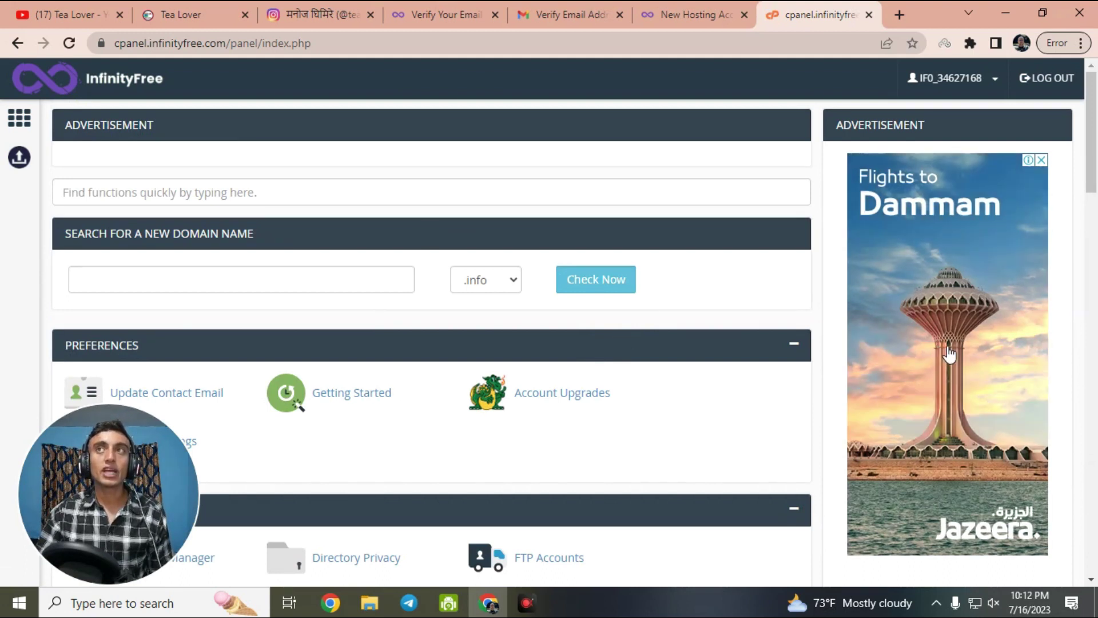
Review the plan name and statistics in the control panel
{"action": "scroll", "coordinate": [948, 358], "scroll_direction": "down", "scroll_amount": 10}
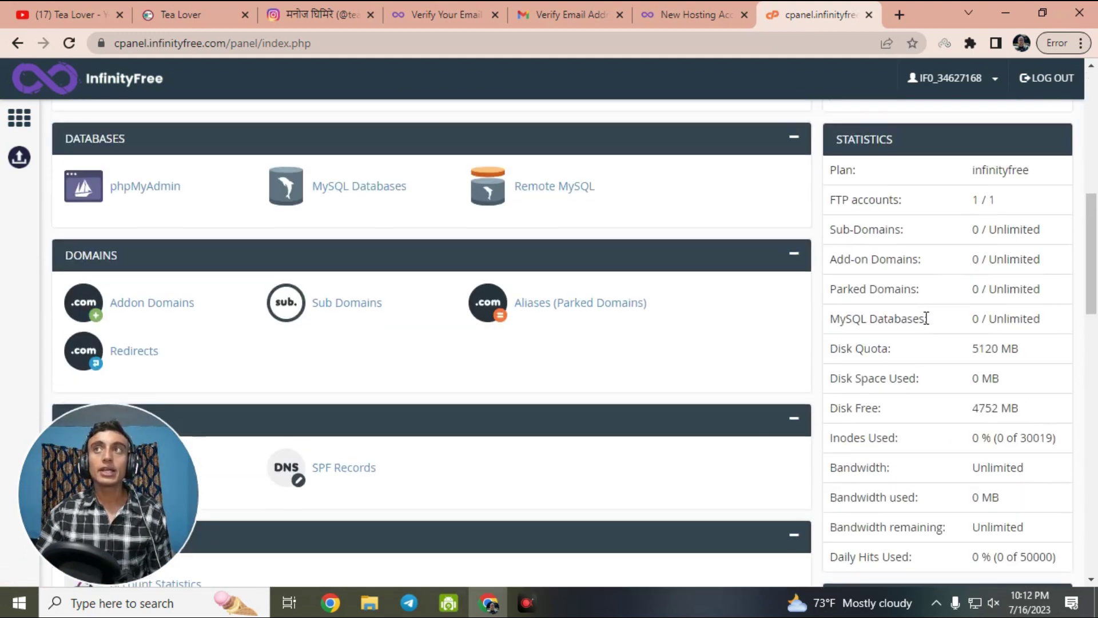
{"action": "left_click_drag", "start_coordinate": [974, 173], "coordinate": [1035, 172]}
{"action": "left_click", "coordinate": [911, 169]}
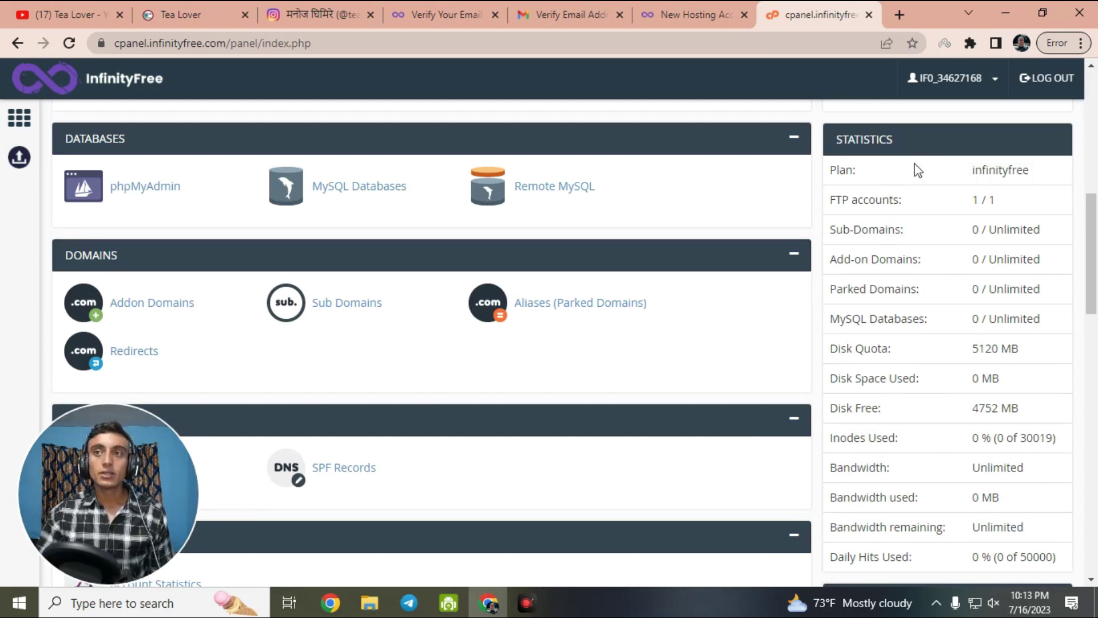
{"action": "left_click_drag", "start_coordinate": [844, 142], "coordinate": [865, 133]}
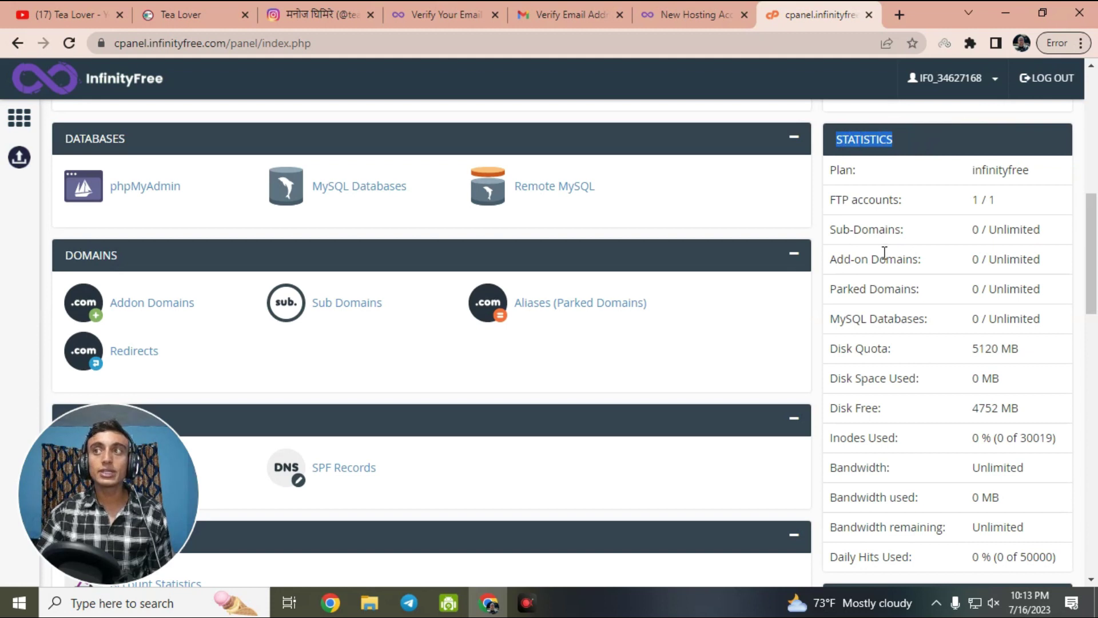
{"action": "scroll", "coordinate": [885, 252], "scroll_direction": "down", "scroll_amount": 2}
{"action": "left_click_drag", "start_coordinate": [830, 336], "coordinate": [893, 337]}
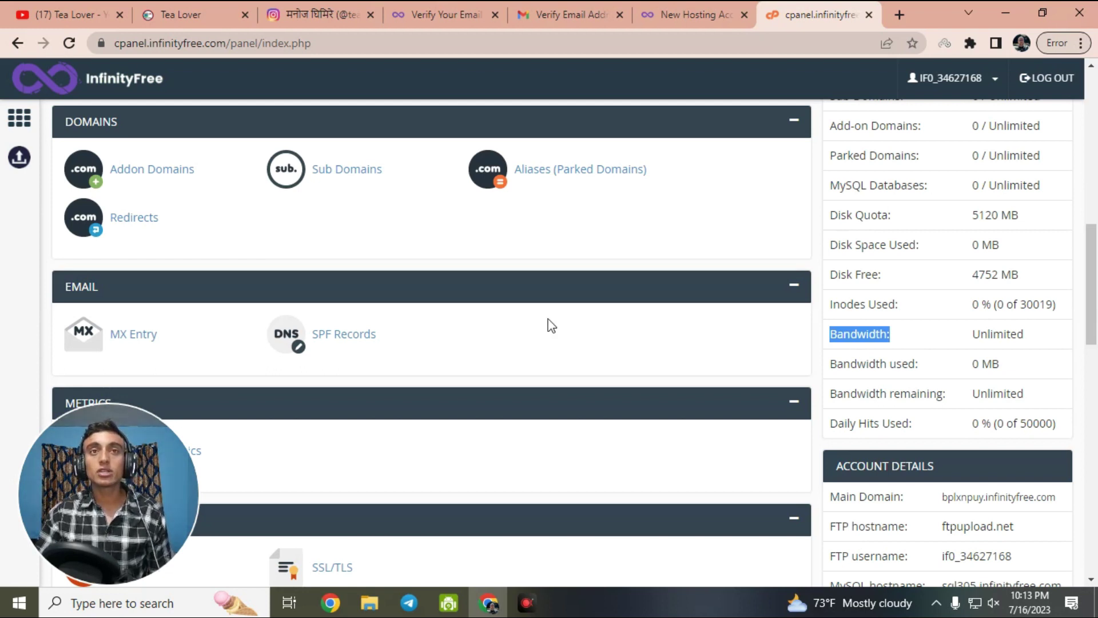
{"action": "scroll", "coordinate": [441, 266], "scroll_direction": "down", "scroll_amount": 8}
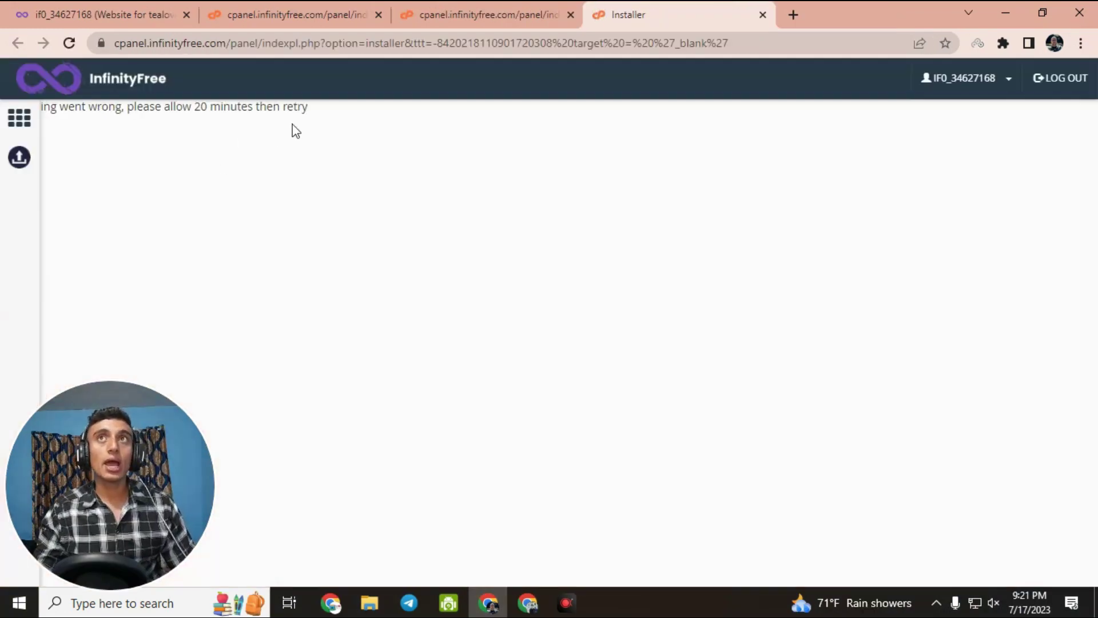
Note the installer's 20-minute wait error, return to the panel, and bring up the Blogger posts
{"action": "left_click_drag", "start_coordinate": [313, 110], "coordinate": [47, 115]}
{"action": "left_click", "coordinate": [197, 143]}
{"action": "left_click_drag", "start_coordinate": [196, 106], "coordinate": [231, 107]}
{"action": "left_click", "coordinate": [454, 16]}
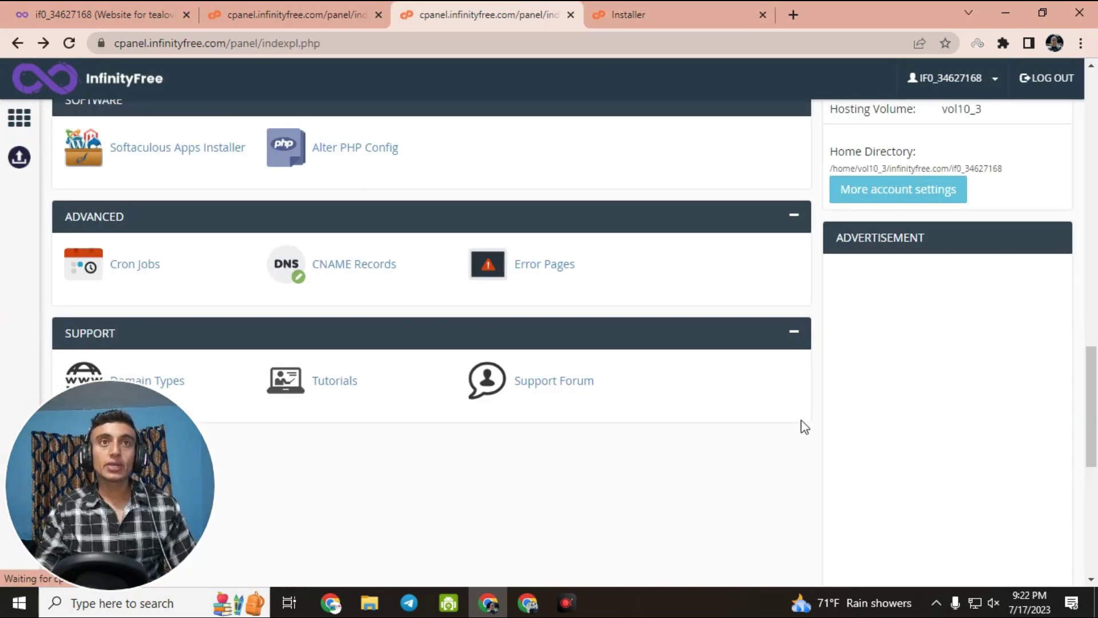
{"action": "scroll", "coordinate": [779, 420], "scroll_direction": "up", "scroll_amount": 10}
{"action": "scroll", "coordinate": [745, 336], "scroll_direction": "down", "scroll_amount": 10}
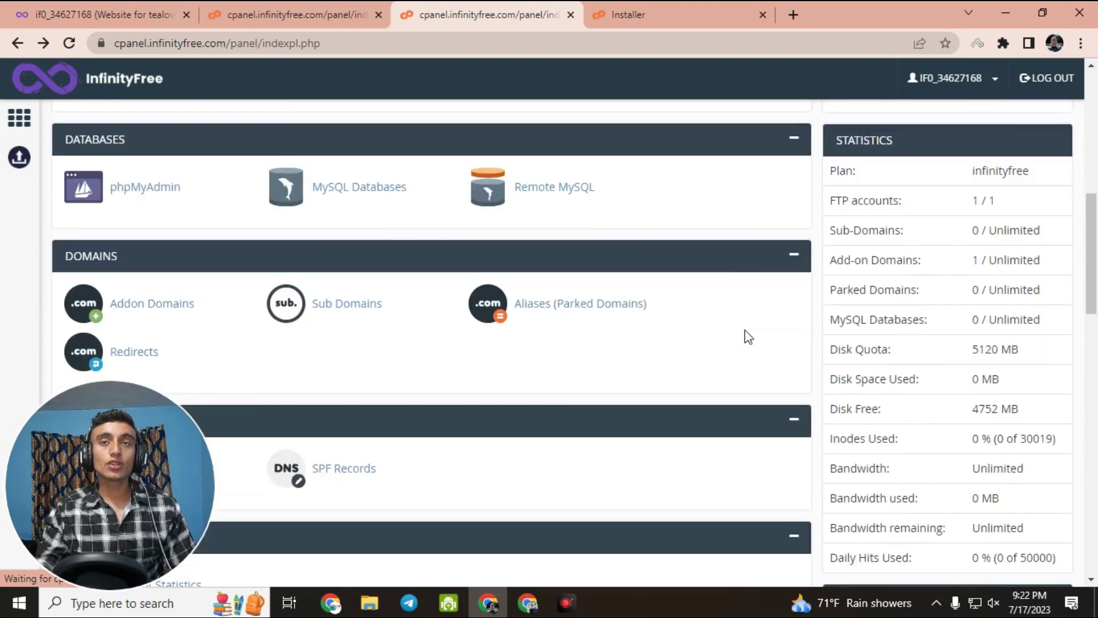
{"action": "left_click", "coordinate": [527, 604]}
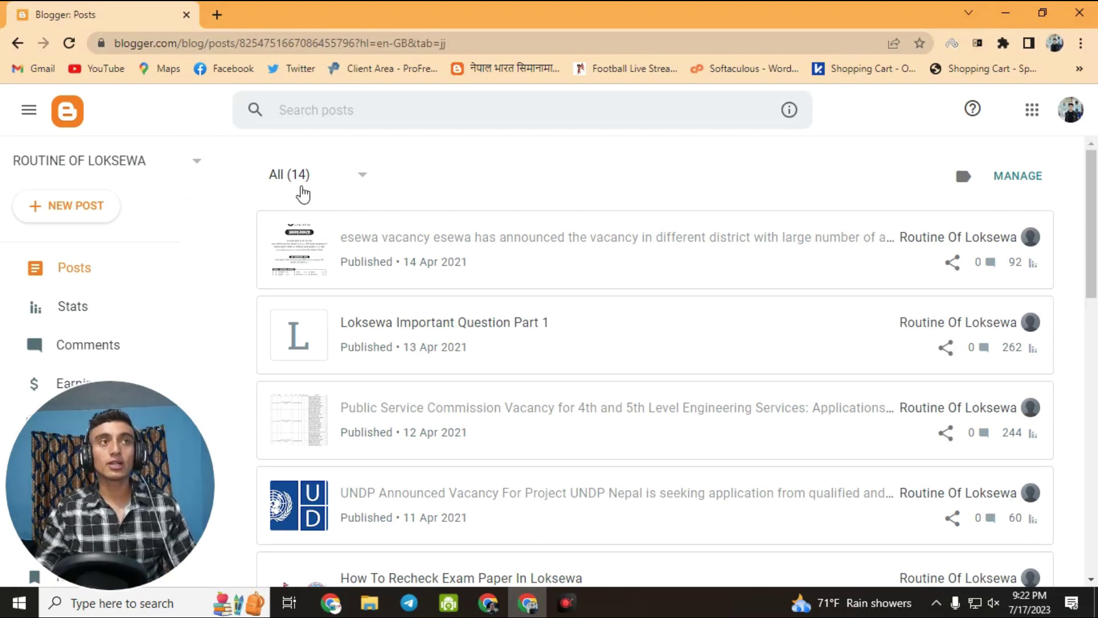
Open the blog's Settings and its Publishing custom domain option
{"action": "left_click", "coordinate": [29, 111]}
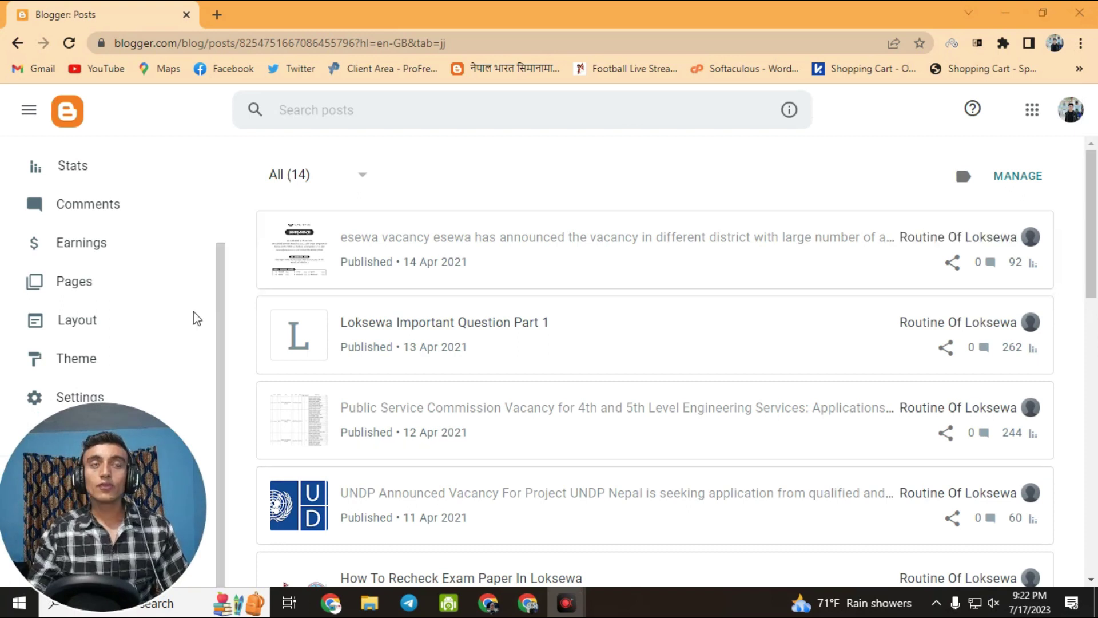
{"action": "left_click", "coordinate": [65, 396]}
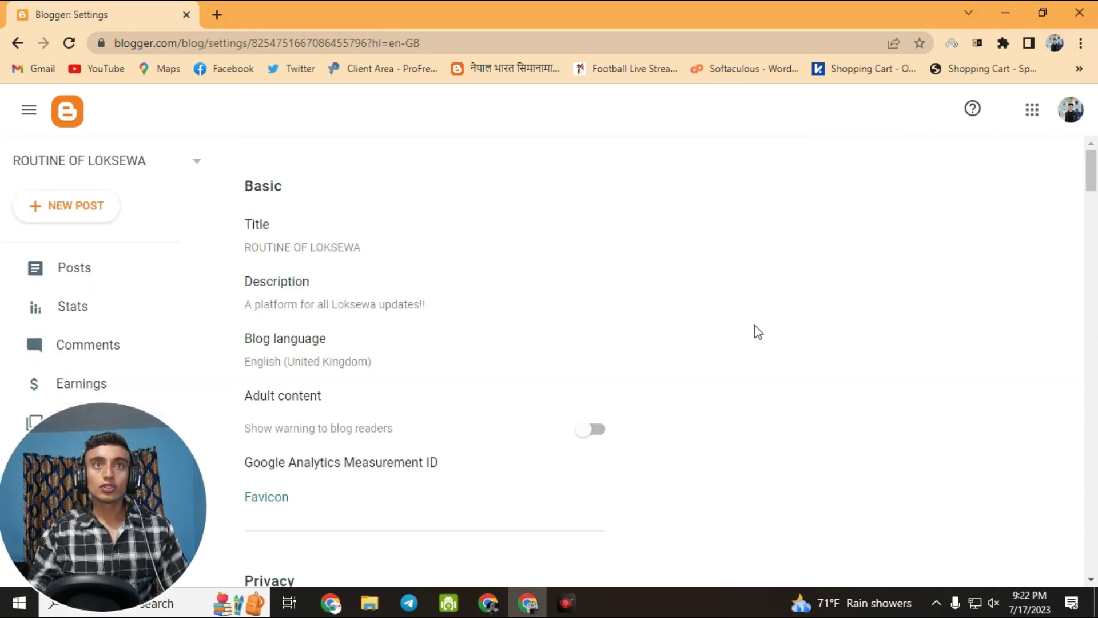
{"action": "scroll", "coordinate": [522, 246], "scroll_direction": "down", "scroll_amount": 7}
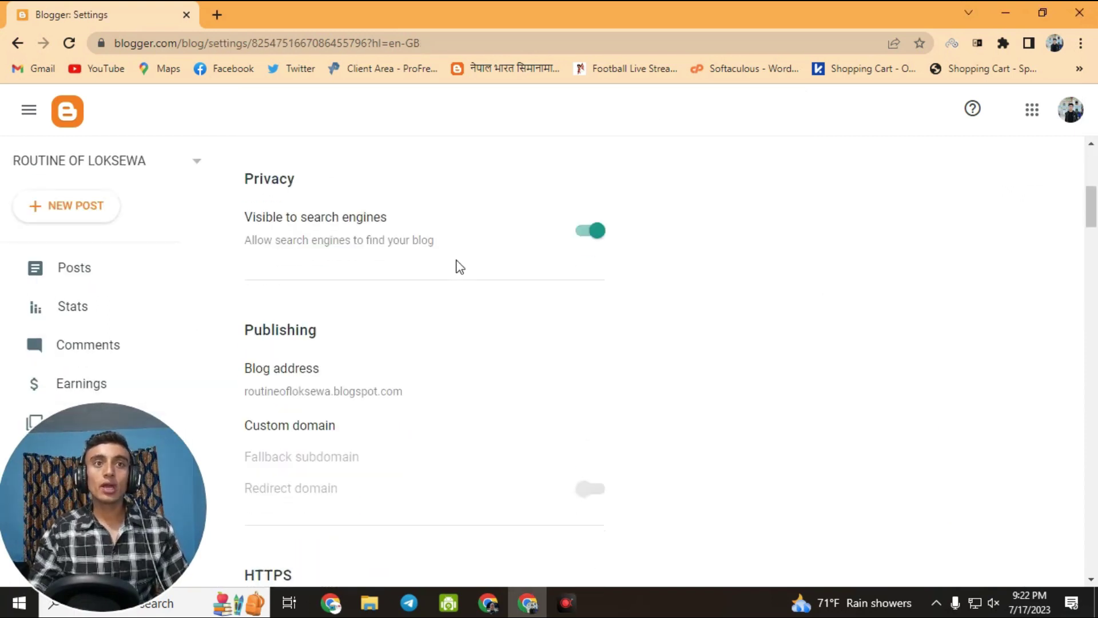
{"action": "scroll", "coordinate": [343, 420], "scroll_direction": "down", "scroll_amount": 2}
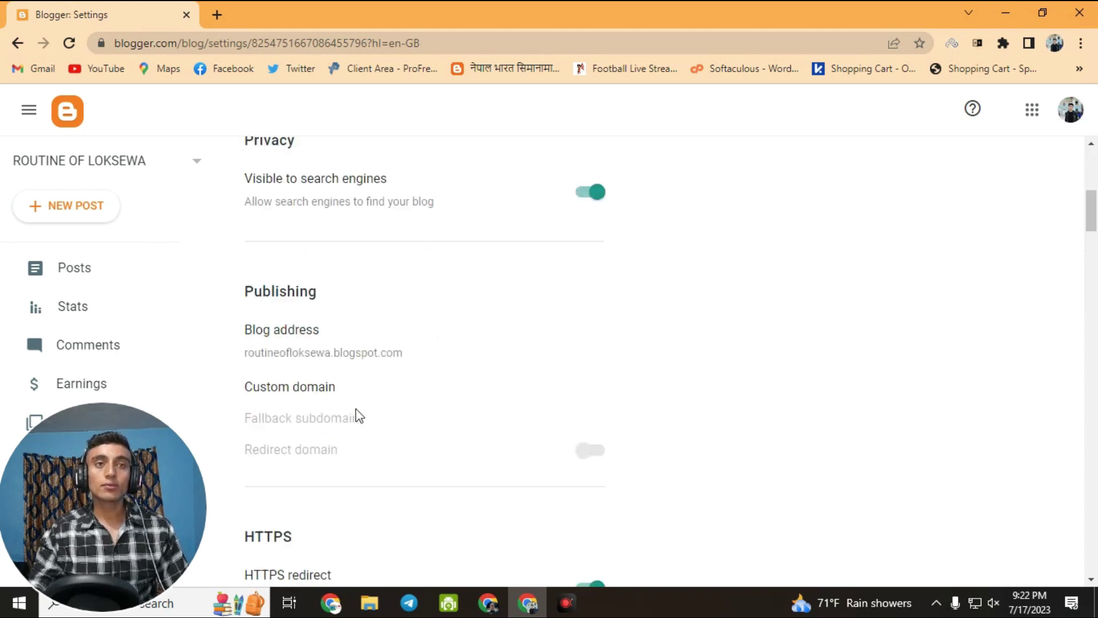
{"action": "left_click", "coordinate": [301, 294]}
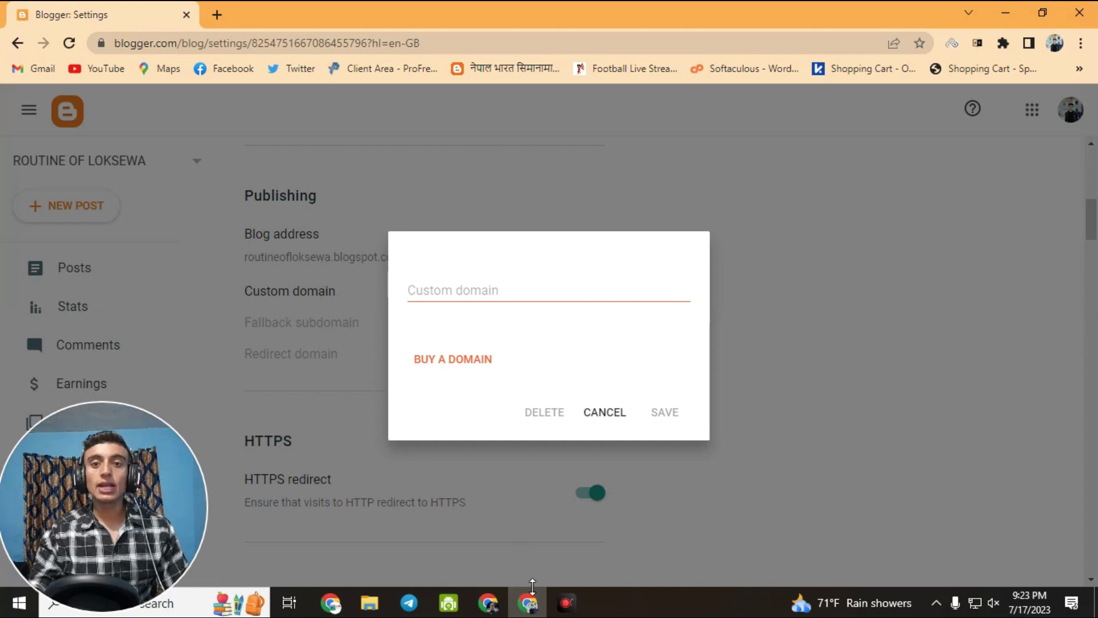
Copy the domain tealoverofficial.free.nf from the InfinityFree hosting account page
{"action": "left_click", "coordinate": [487, 603]}
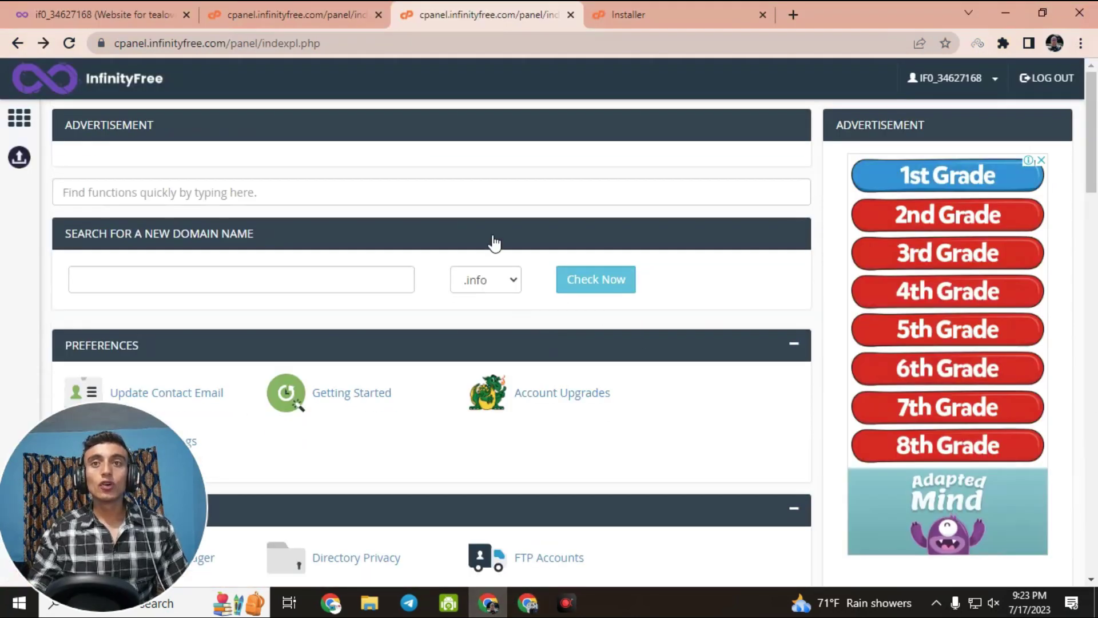
{"action": "scroll", "coordinate": [492, 296], "scroll_direction": "down", "scroll_amount": 5}
{"action": "scroll", "coordinate": [492, 296], "scroll_direction": "up", "scroll_amount": 7}
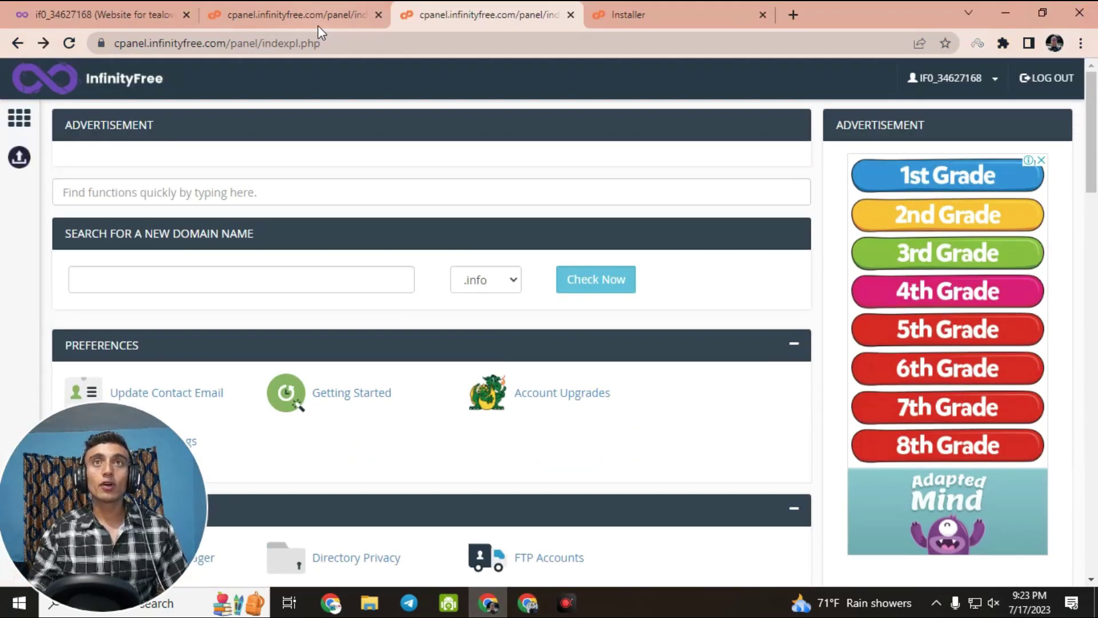
{"action": "left_click", "coordinate": [308, 17]}
{"action": "left_click", "coordinate": [103, 15]}
{"action": "left_click_drag", "start_coordinate": [294, 179], "coordinate": [455, 180]}
{"action": "right_click", "coordinate": [430, 185]}
{"action": "left_click", "coordinate": [450, 193]}
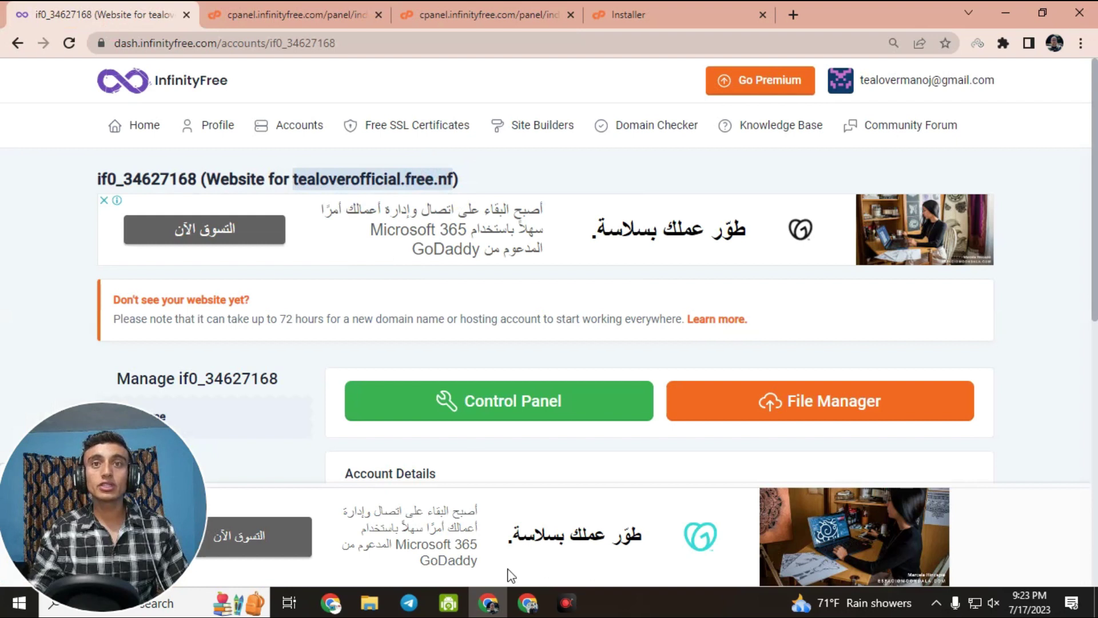
{"action": "left_click", "coordinate": [527, 603]}
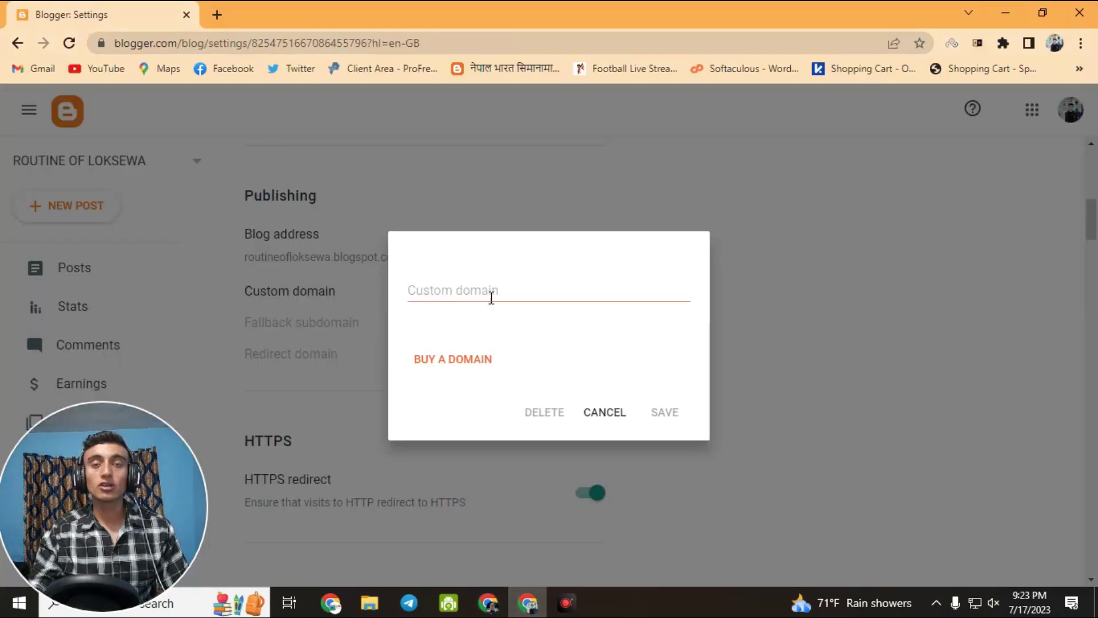
{"action": "right_click", "coordinate": [492, 298]}
{"action": "left_click", "coordinate": [561, 415]}
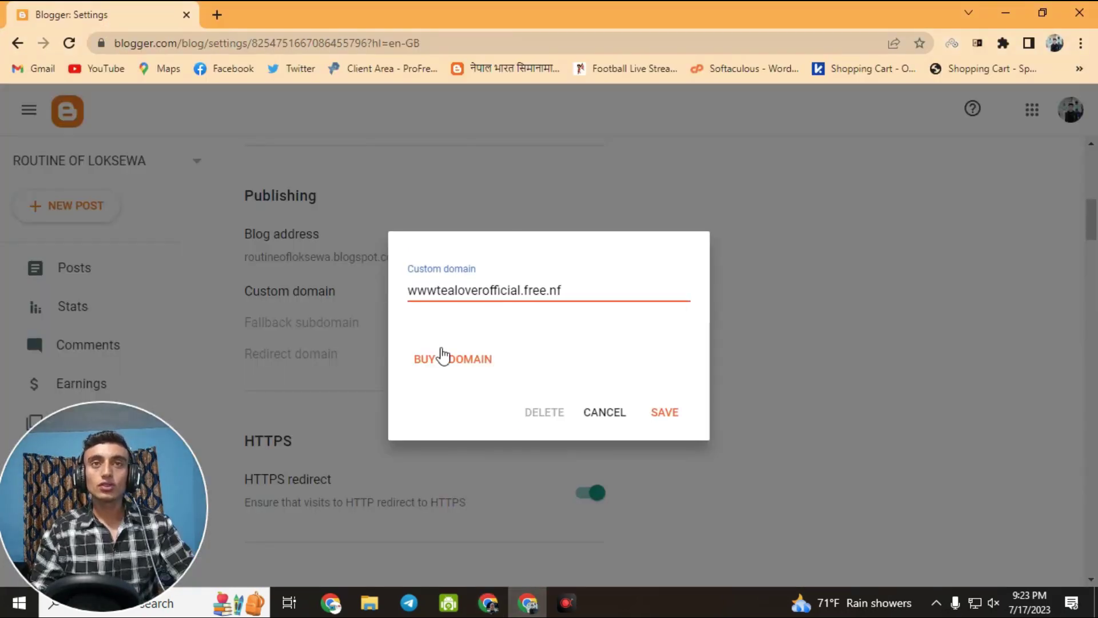
{"action": "type", "text": "."}
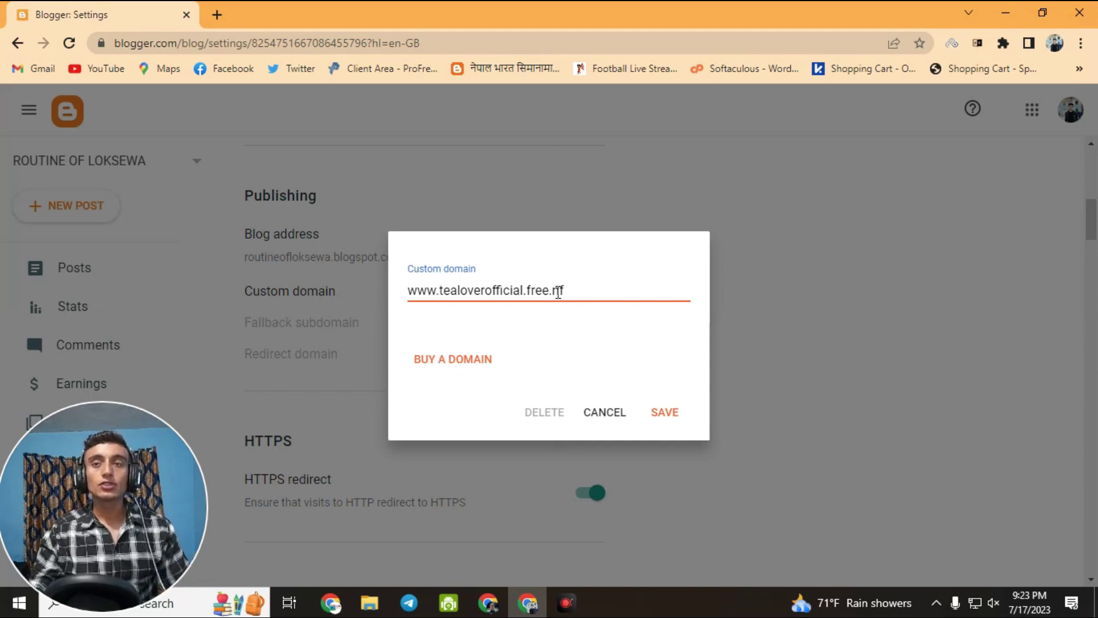
{"action": "left_click", "coordinate": [666, 412]}
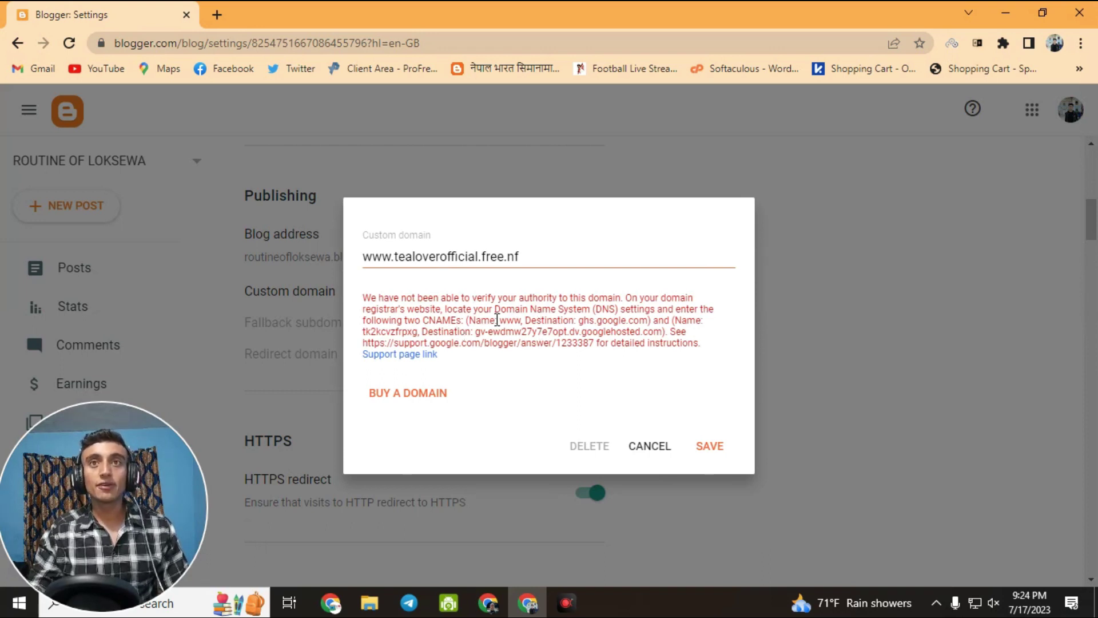
{"action": "left_click", "coordinate": [505, 604]}
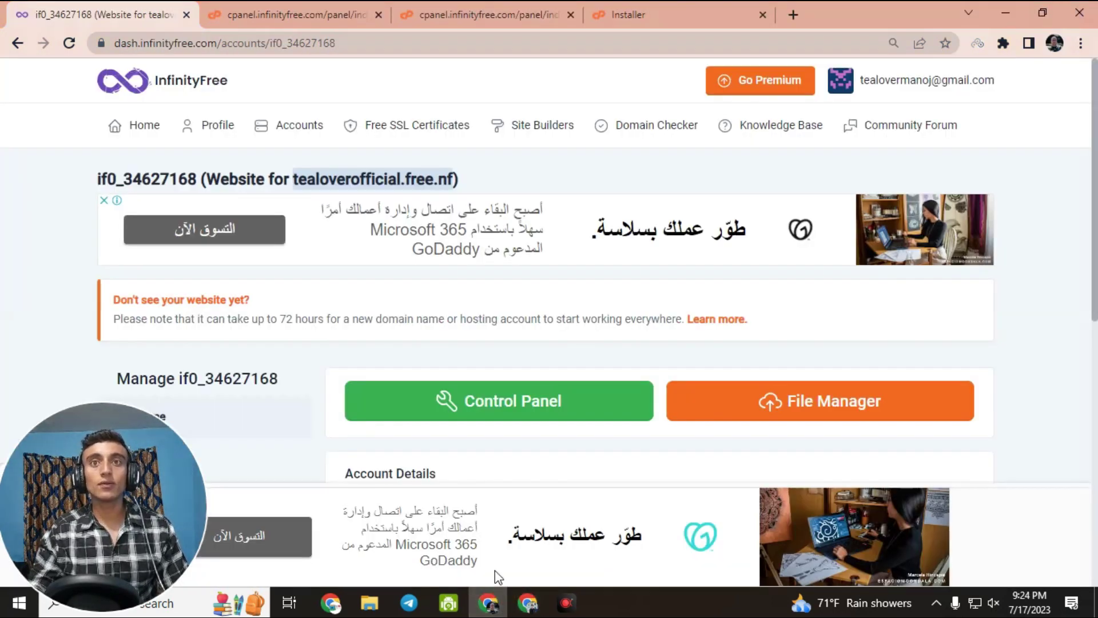
Open the CNAME Records manager in the InfinityFree control panel
{"action": "left_click", "coordinate": [440, 15]}
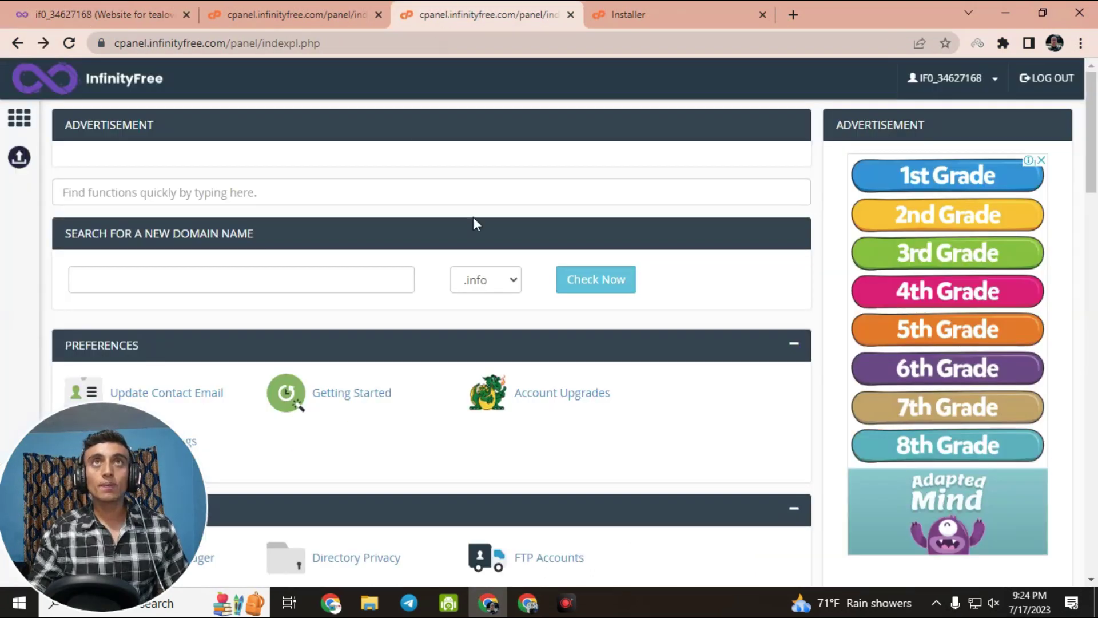
{"action": "scroll", "coordinate": [464, 275], "scroll_direction": "down", "scroll_amount": 10}
{"action": "middle_click", "coordinate": [438, 269]}
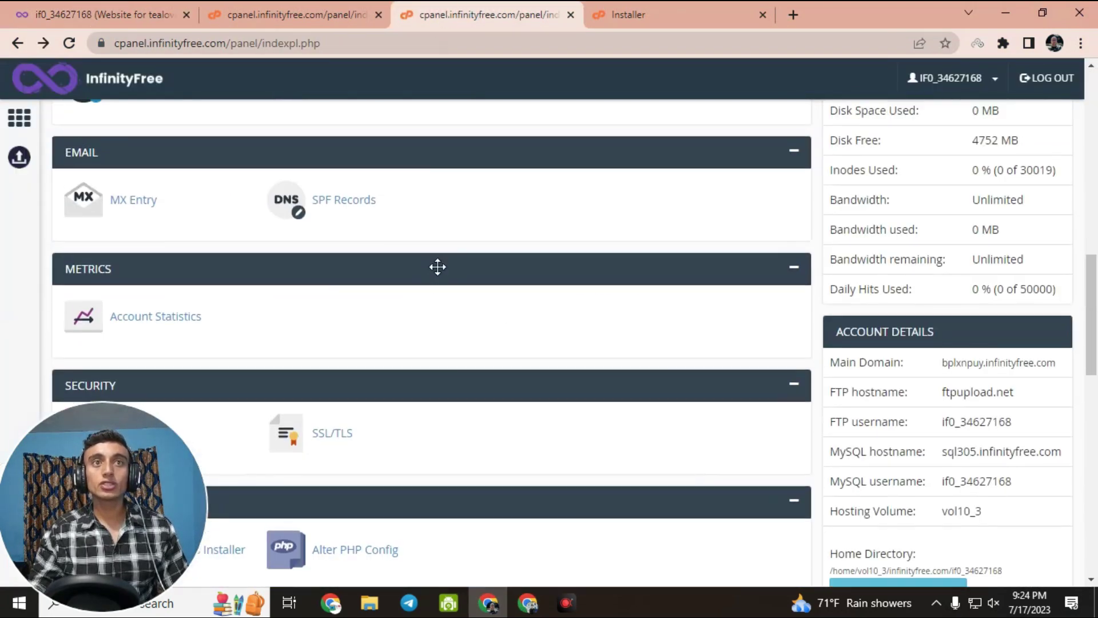
{"action": "scroll", "coordinate": [325, 214], "scroll_direction": "up", "scroll_amount": 3}
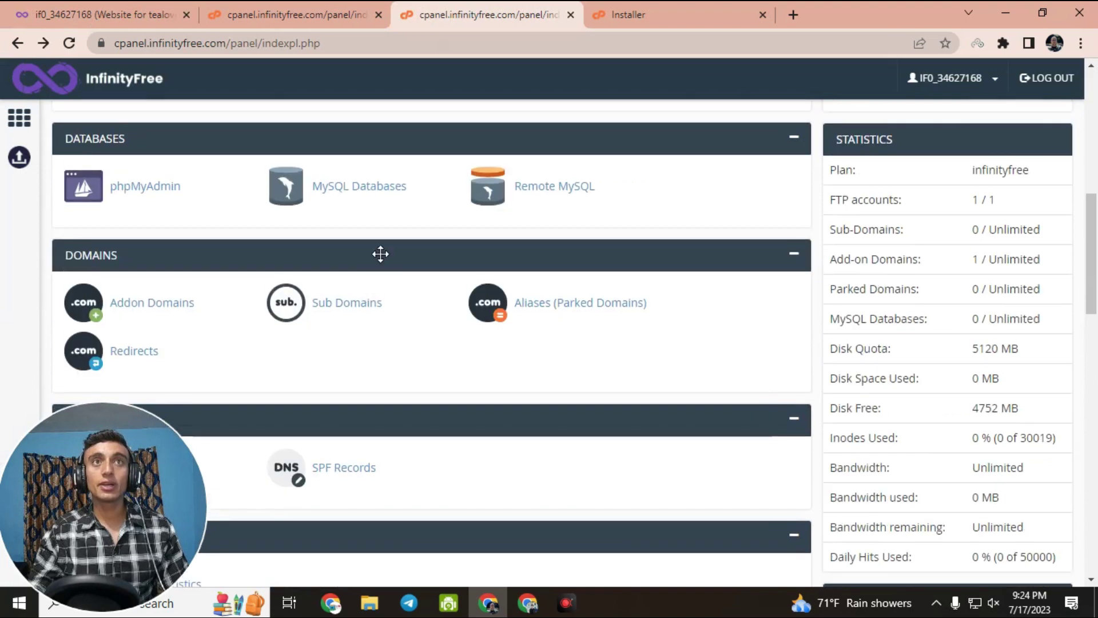
{"action": "scroll", "coordinate": [296, 209], "scroll_direction": "down", "scroll_amount": 11}
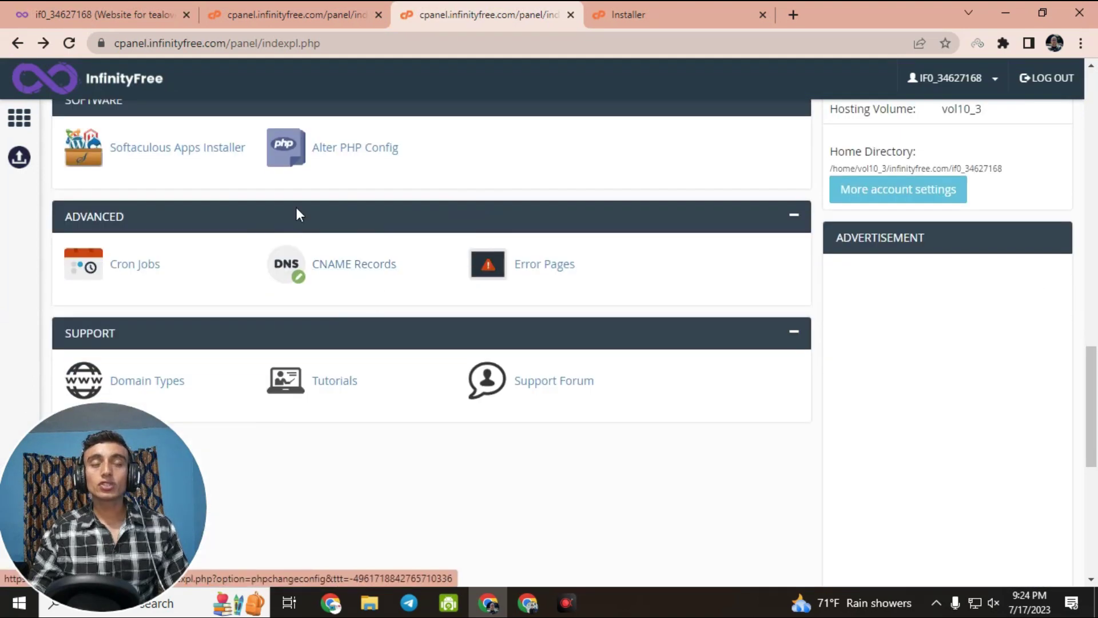
{"action": "left_click", "coordinate": [358, 270]}
{"action": "left_click_drag", "start_coordinate": [343, 182], "coordinate": [432, 188]}
{"action": "left_click", "coordinate": [432, 187]}
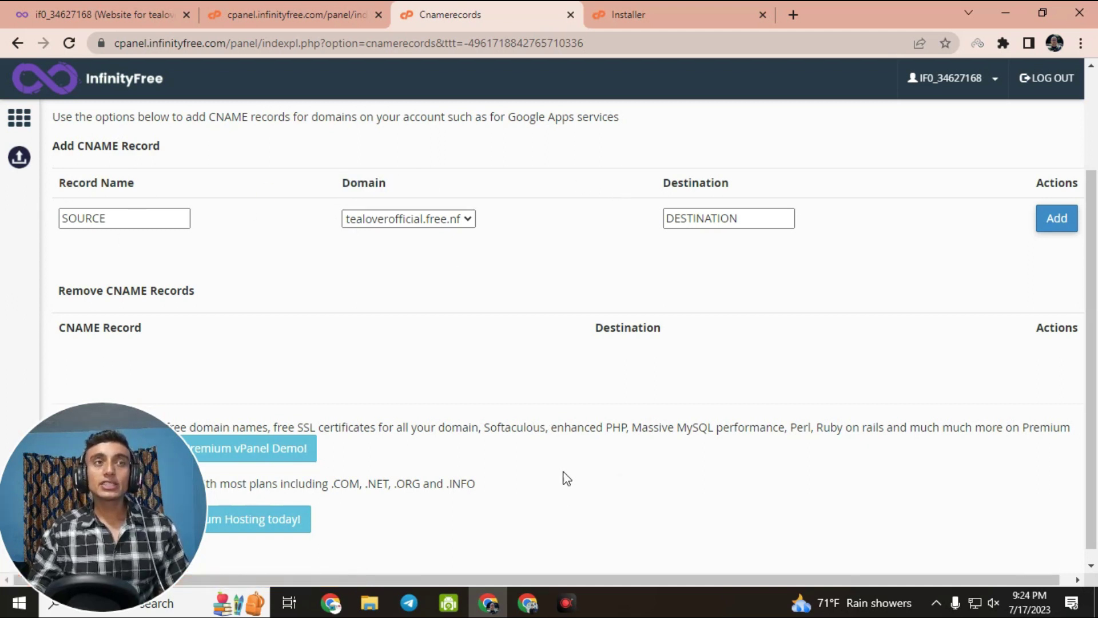
Enter www as the Record Name, copied from Blogger's verification message
{"action": "left_click", "coordinate": [527, 602]}
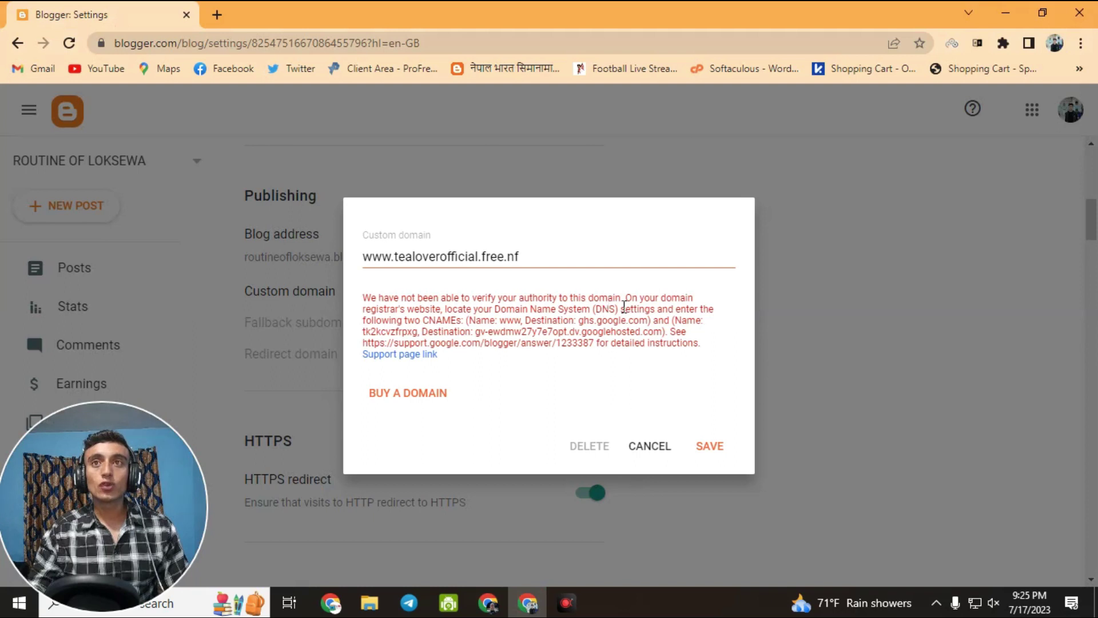
{"action": "left_click_drag", "start_coordinate": [501, 321], "coordinate": [520, 322]}
{"action": "right_click", "coordinate": [511, 323]}
{"action": "left_click", "coordinate": [544, 336]}
{"action": "left_click", "coordinate": [487, 602]}
{"action": "left_click", "coordinate": [135, 217]}
{"action": "right_click", "coordinate": [135, 216]}
{"action": "left_click", "coordinate": [186, 348]}
Set the Destination to ghs.google.com and add the www CNAME record
{"action": "left_click", "coordinate": [528, 602]}
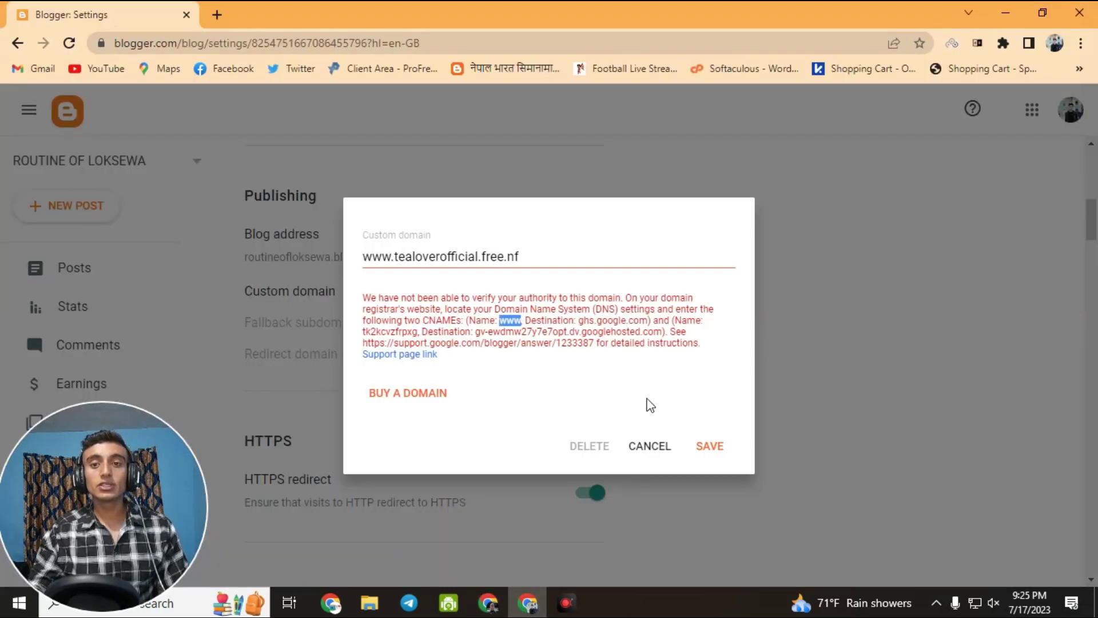
{"action": "left_click_drag", "start_coordinate": [580, 322], "coordinate": [656, 321]}
{"action": "key", "text": "alt+Tab"}
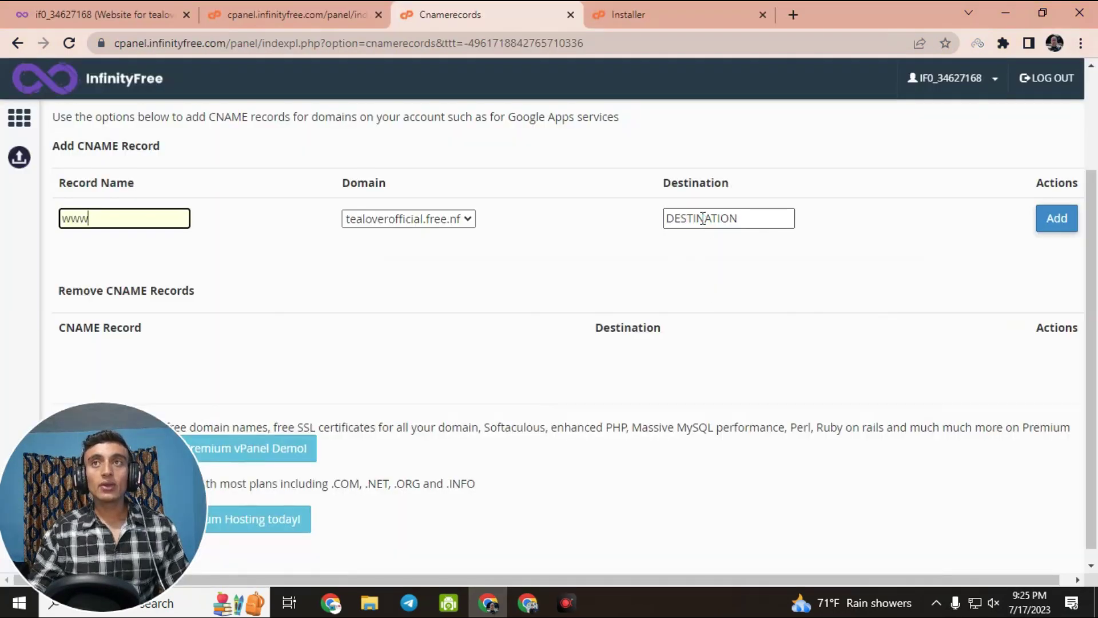
{"action": "left_click", "coordinate": [702, 218]}
{"action": "right_click", "coordinate": [702, 218]}
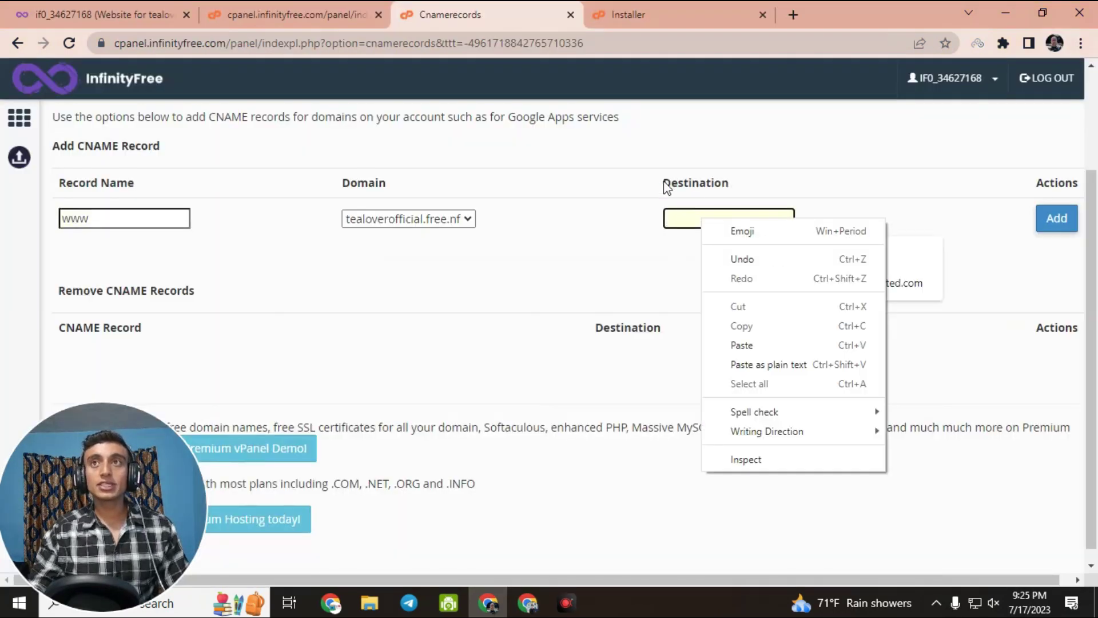
{"action": "left_click", "coordinate": [743, 346]}
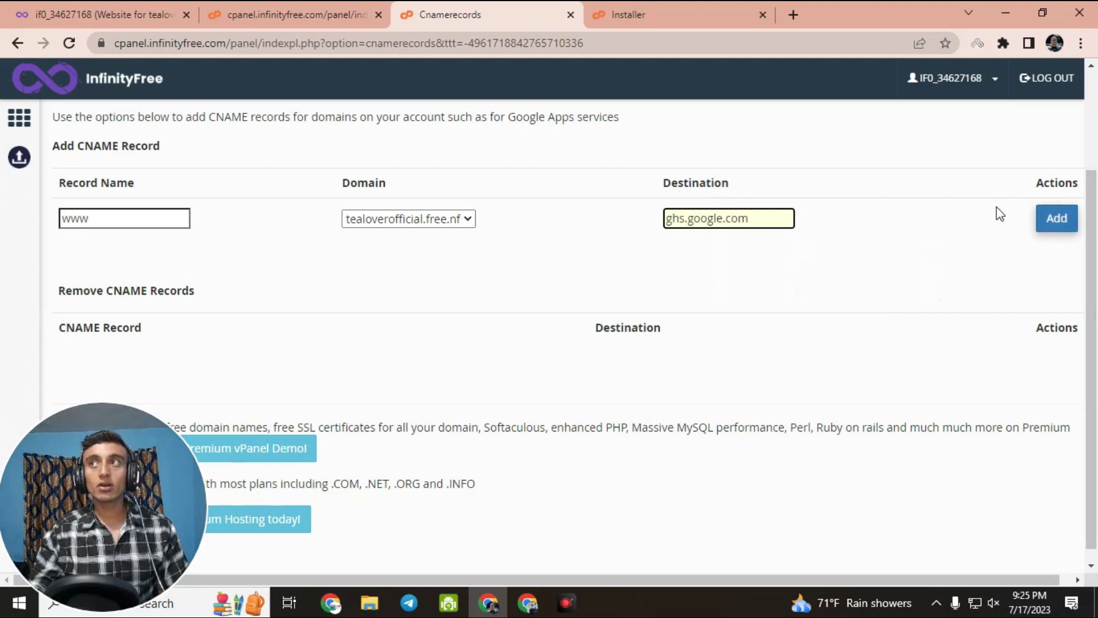
{"action": "left_click", "coordinate": [1051, 221]}
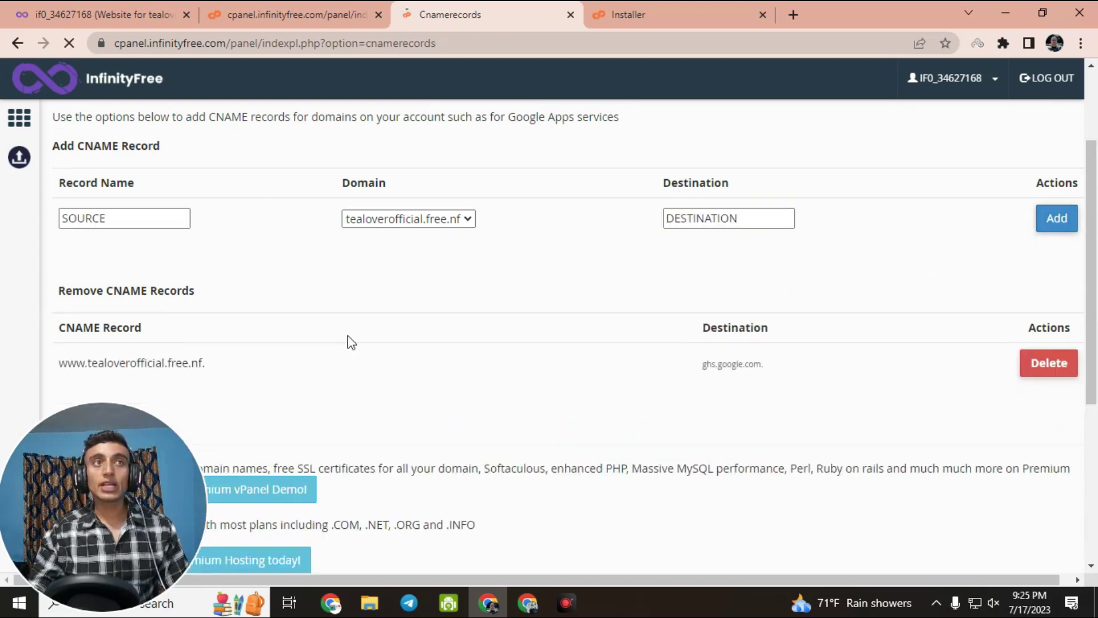
{"action": "left_click_drag", "start_coordinate": [61, 365], "coordinate": [220, 367]}
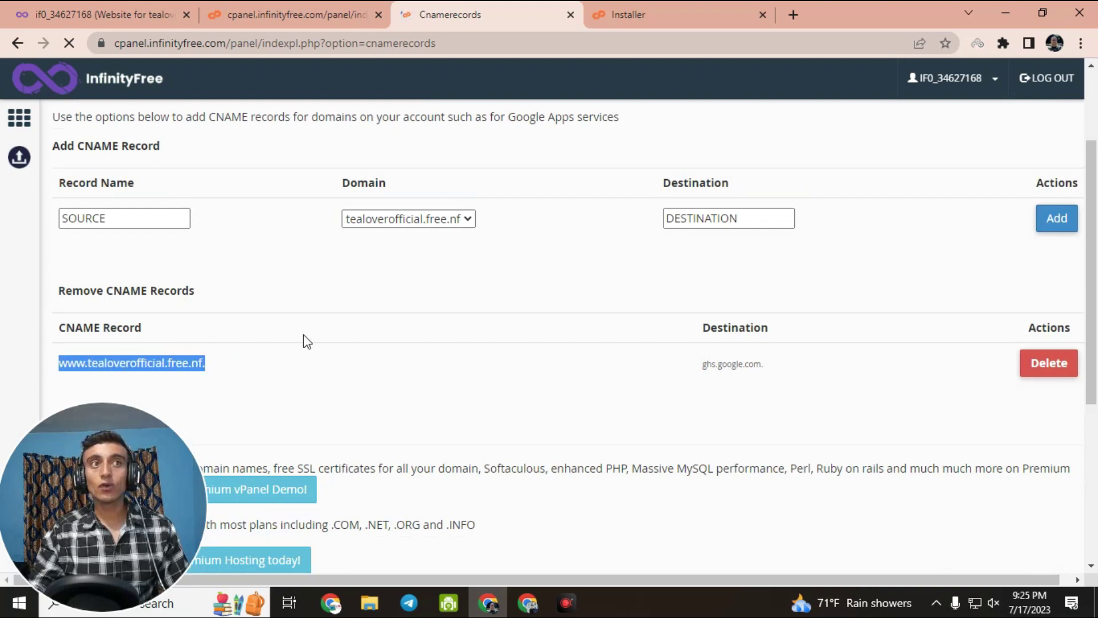
{"action": "scroll", "coordinate": [309, 343], "scroll_direction": "down", "scroll_amount": 2}
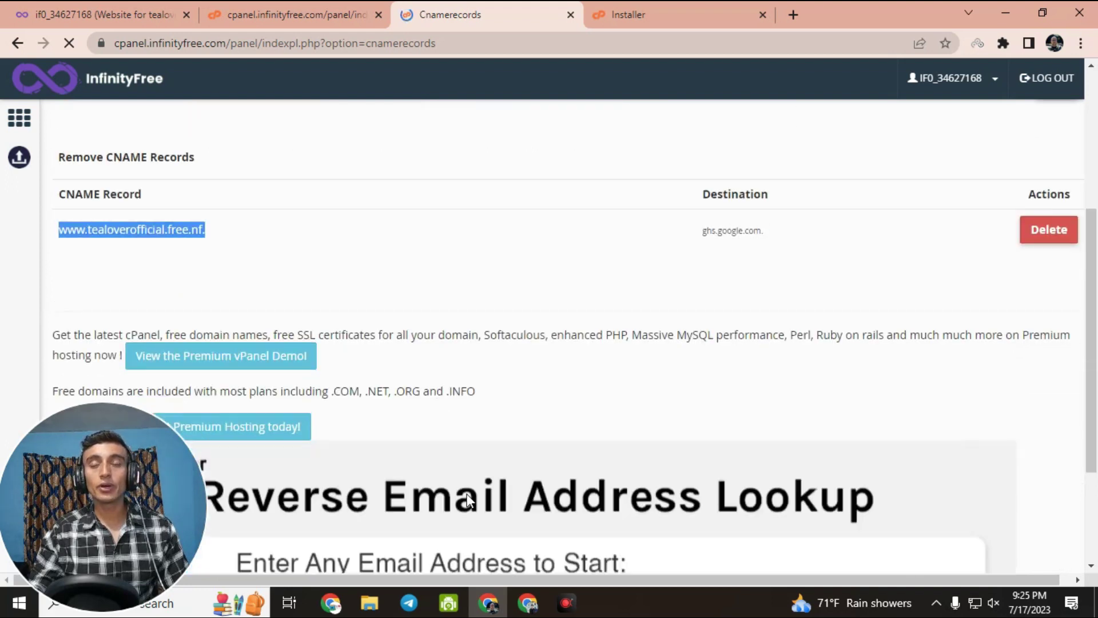
Copy Blogger's verification token name into the Record Name field
{"action": "left_click", "coordinate": [527, 602]}
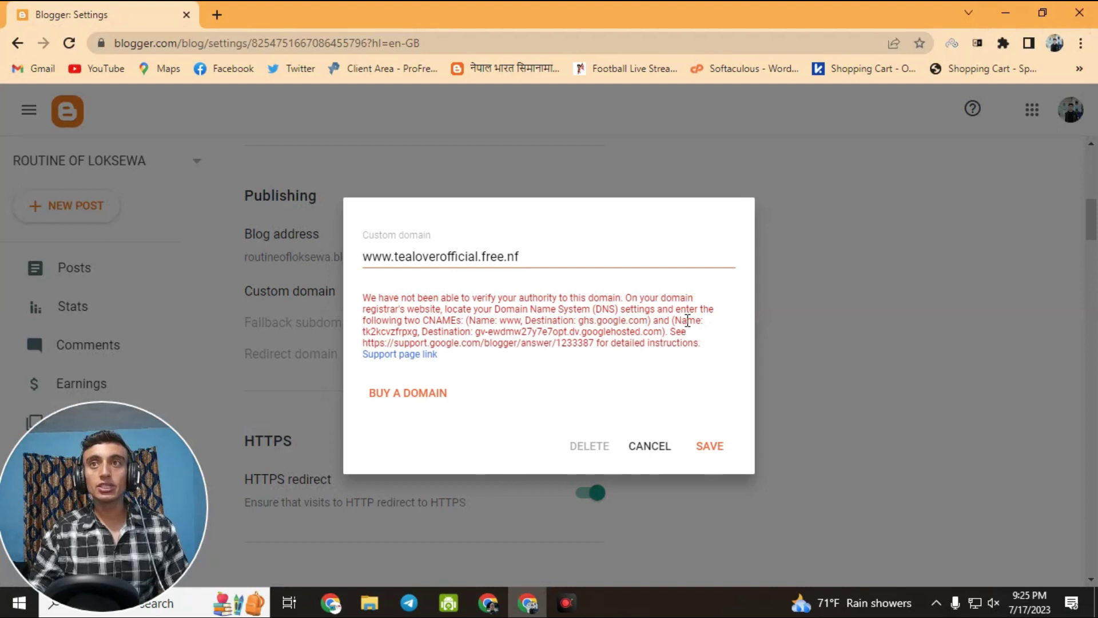
{"action": "double_click", "coordinate": [364, 335]}
{"action": "left_click", "coordinate": [488, 602]}
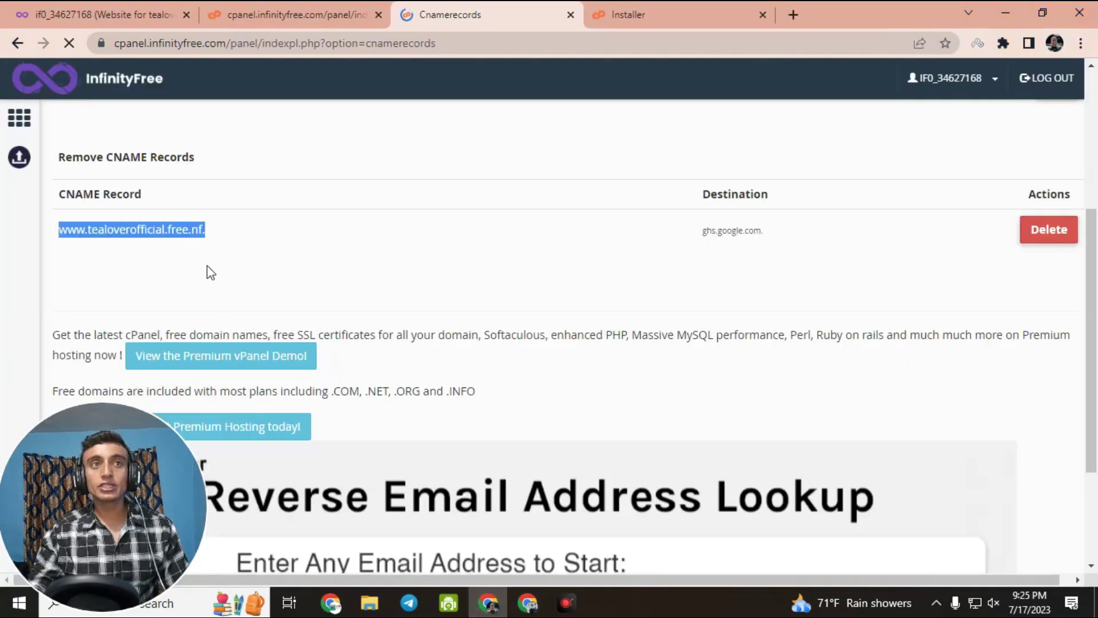
{"action": "scroll", "coordinate": [335, 267], "scroll_direction": "up", "scroll_amount": 2}
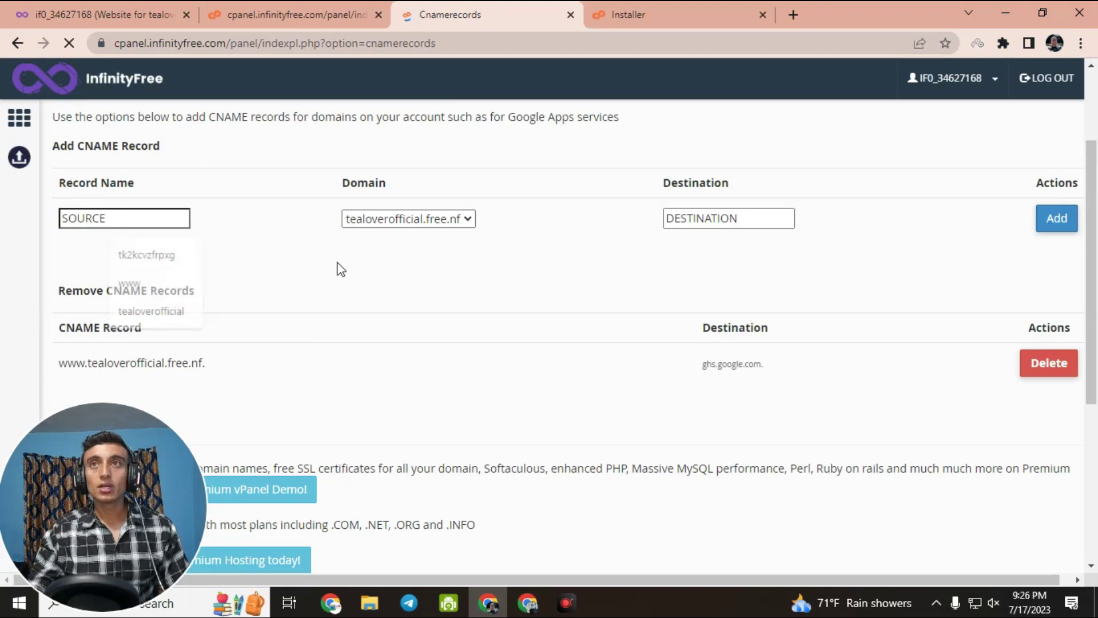
{"action": "right_click", "coordinate": [113, 214]}
{"action": "left_click", "coordinate": [152, 341]}
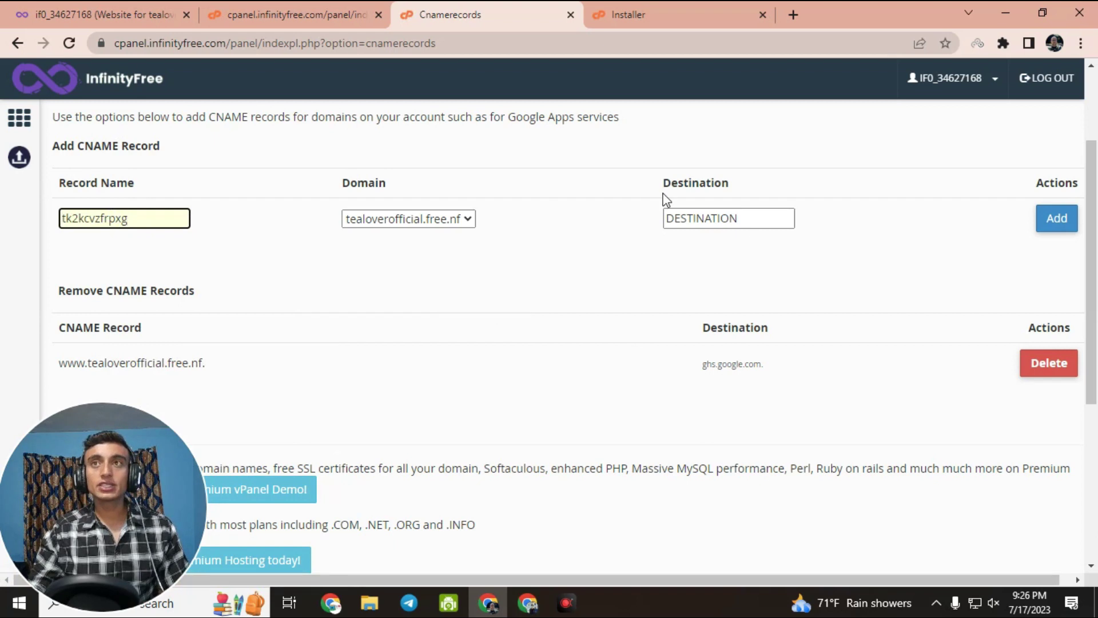
Paste the googlehosted.com destination and add the verification CNAME record
{"action": "left_click", "coordinate": [527, 602]}
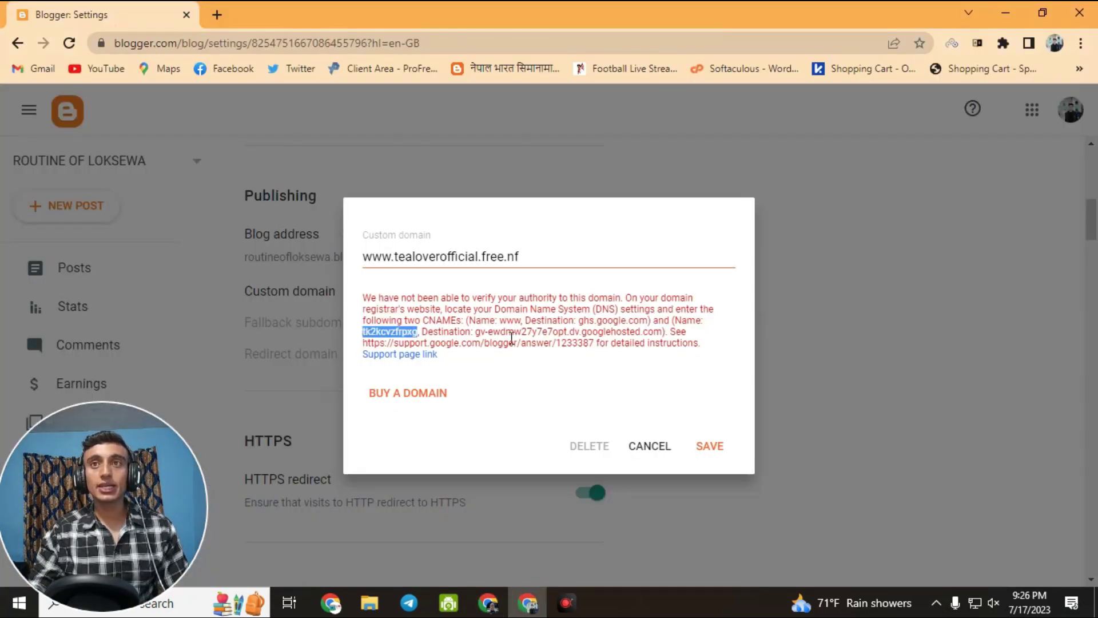
{"action": "left_click", "coordinate": [525, 601]}
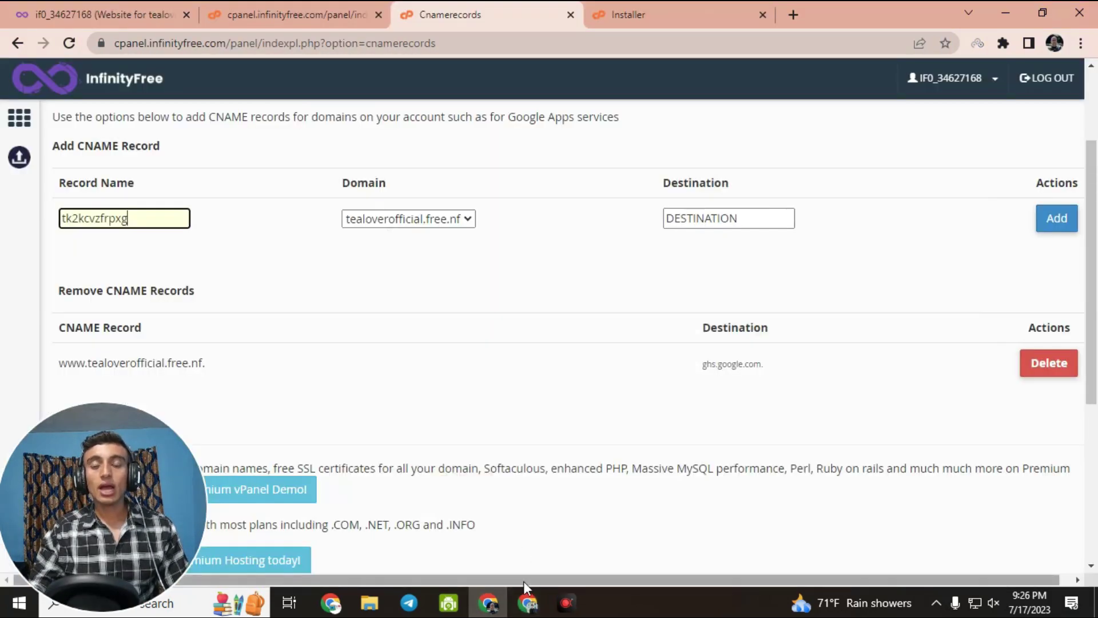
{"action": "right_click", "coordinate": [696, 223]}
{"action": "left_click", "coordinate": [735, 351]}
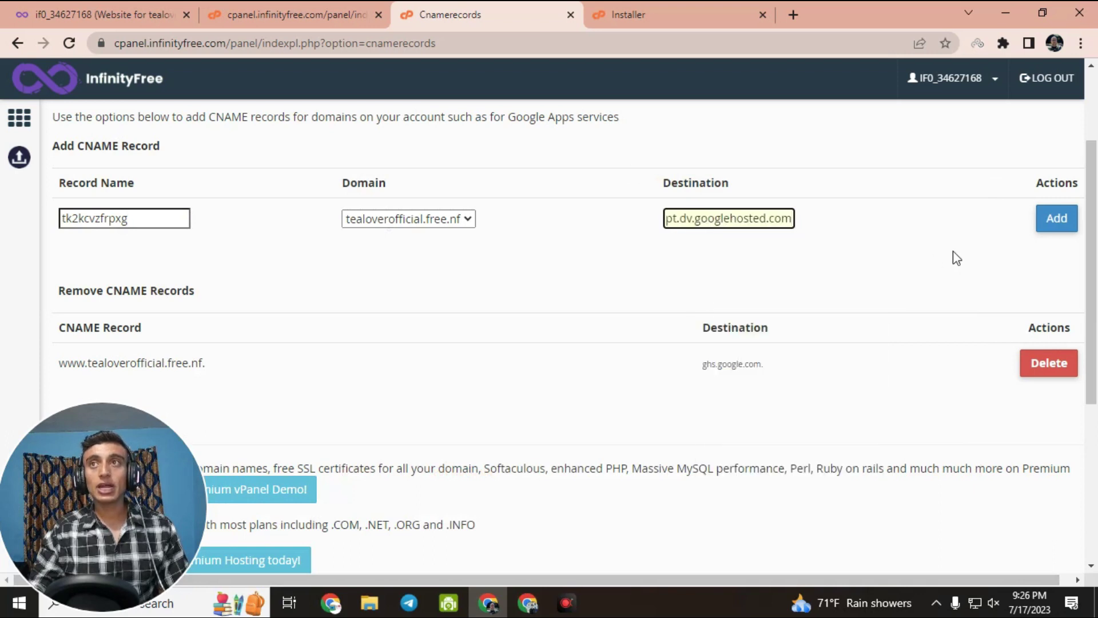
{"action": "left_click", "coordinate": [1058, 228]}
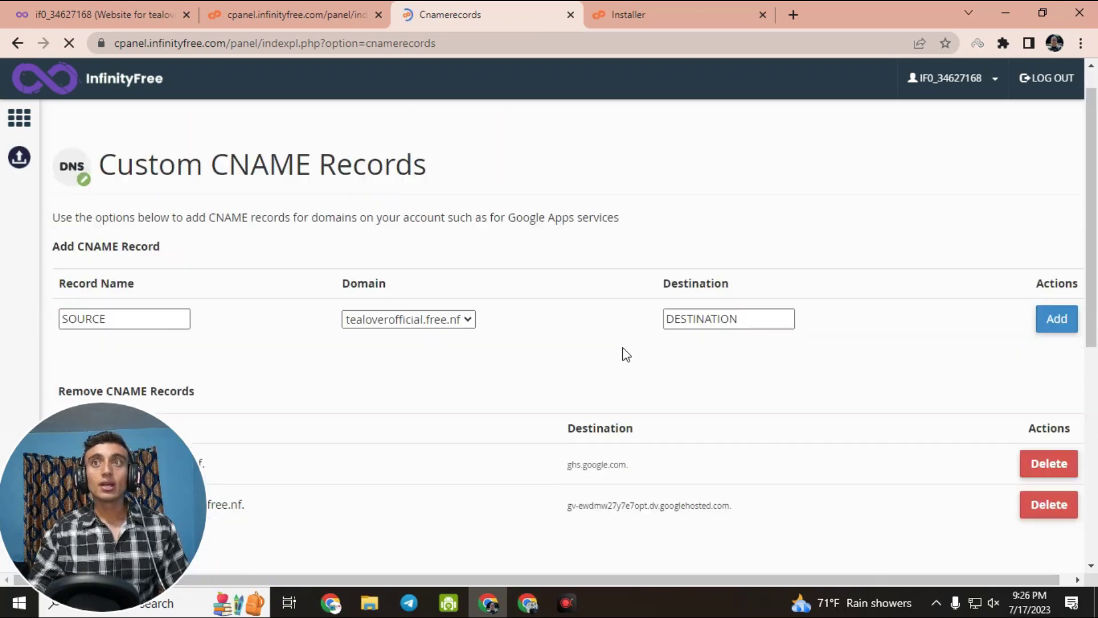
Confirm the www and verification entries in the CNAME table, then switch back to Blogger
{"action": "scroll", "coordinate": [585, 338], "scroll_direction": "down", "scroll_amount": 6}
{"action": "scroll", "coordinate": [225, 253], "scroll_direction": "up", "scroll_amount": 2}
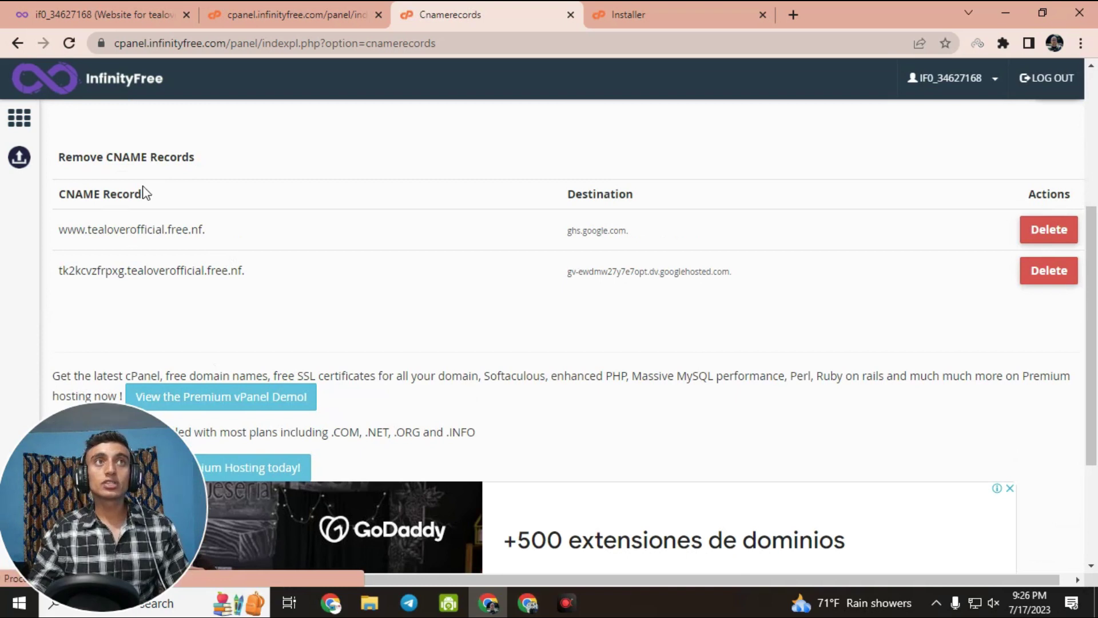
{"action": "scroll", "coordinate": [148, 215], "scroll_direction": "up", "scroll_amount": 3}
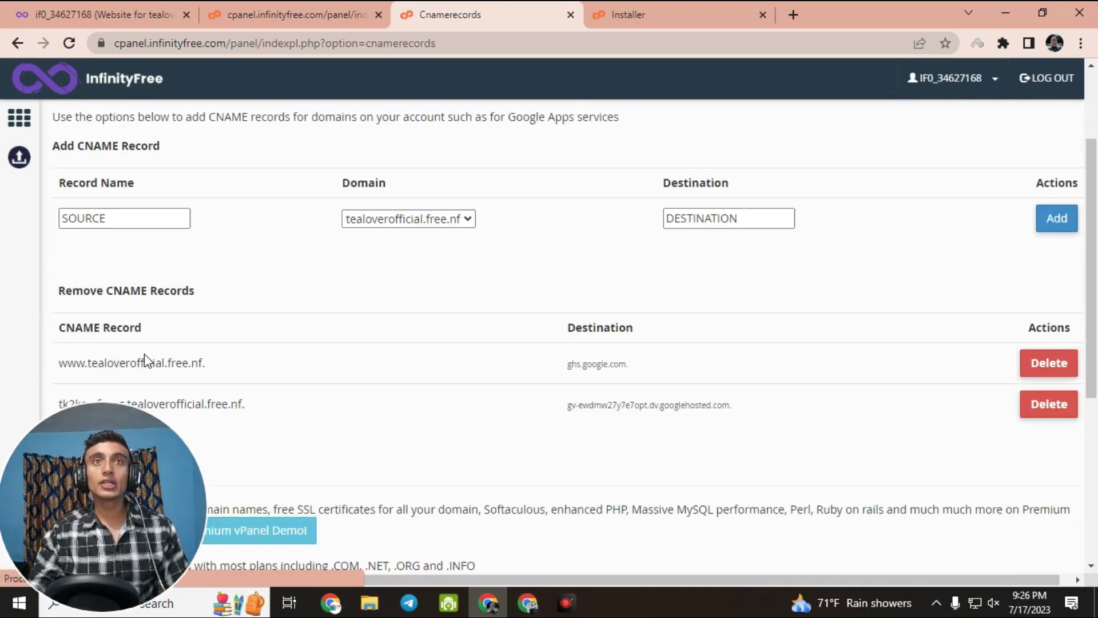
{"action": "left_click_drag", "start_coordinate": [57, 365], "coordinate": [260, 359]}
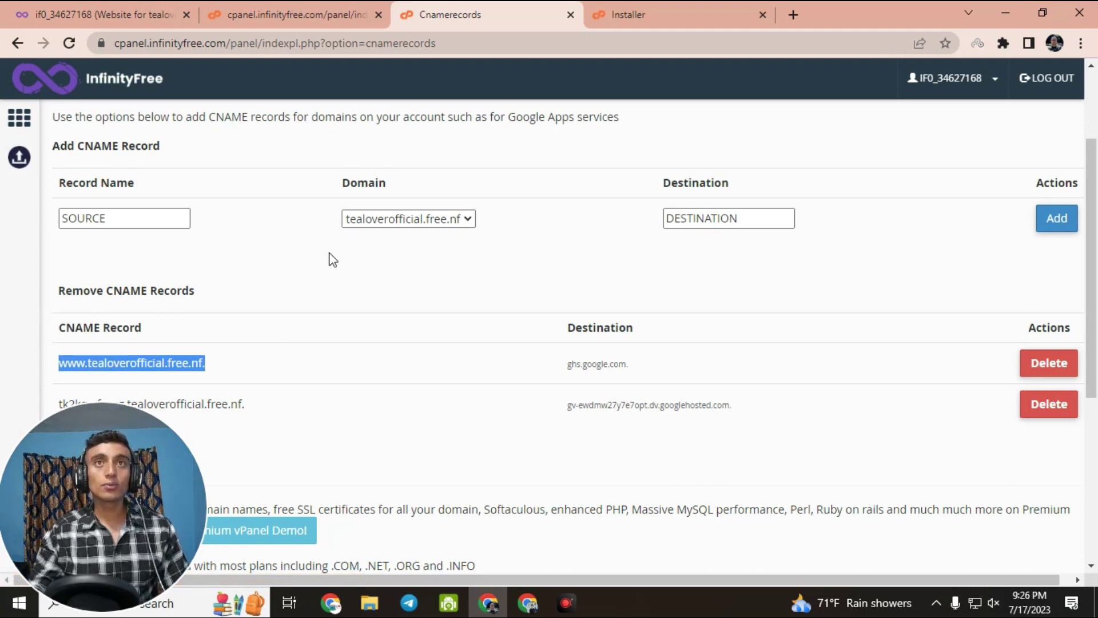
{"action": "scroll", "coordinate": [725, 338], "scroll_direction": "down", "scroll_amount": 6}
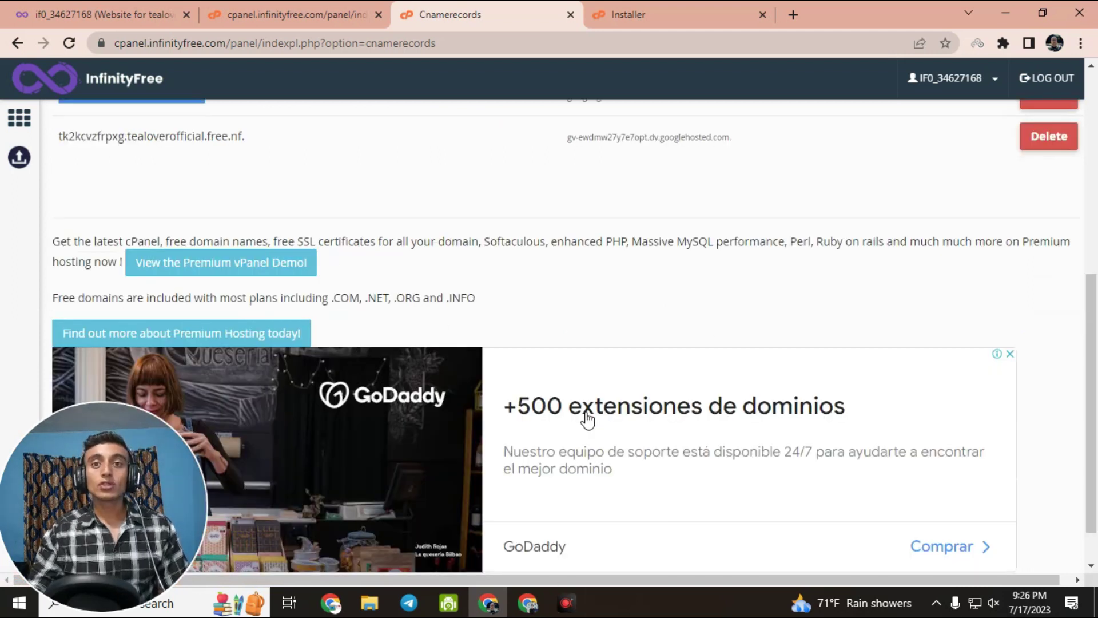
{"action": "scroll", "coordinate": [512, 267], "scroll_direction": "up", "scroll_amount": 3}
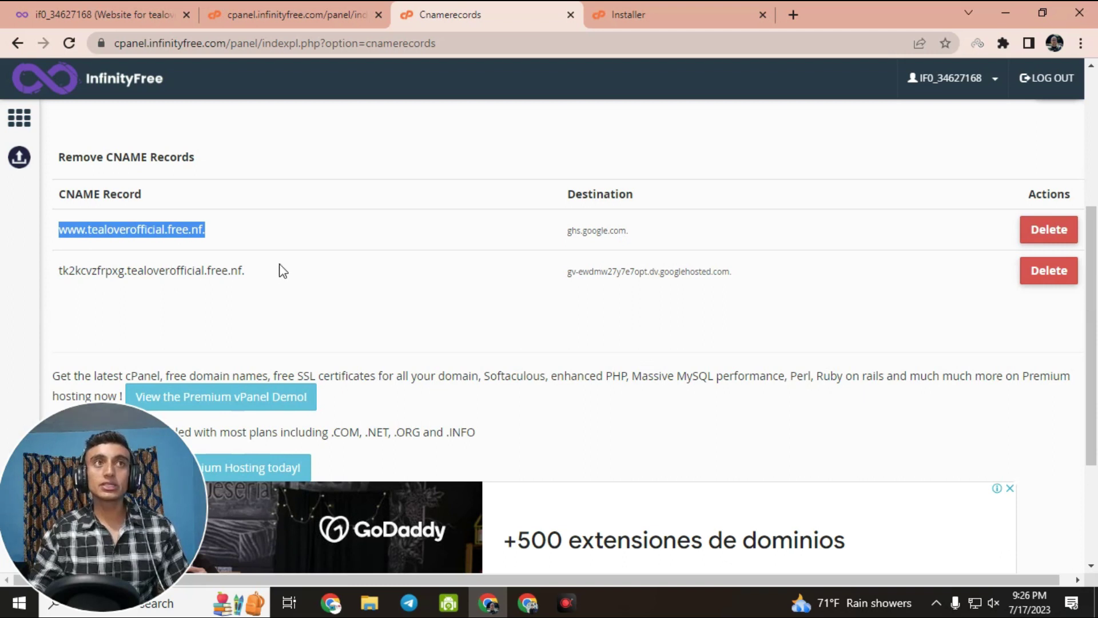
{"action": "left_click", "coordinate": [284, 246]}
{"action": "left_click", "coordinate": [531, 606]}
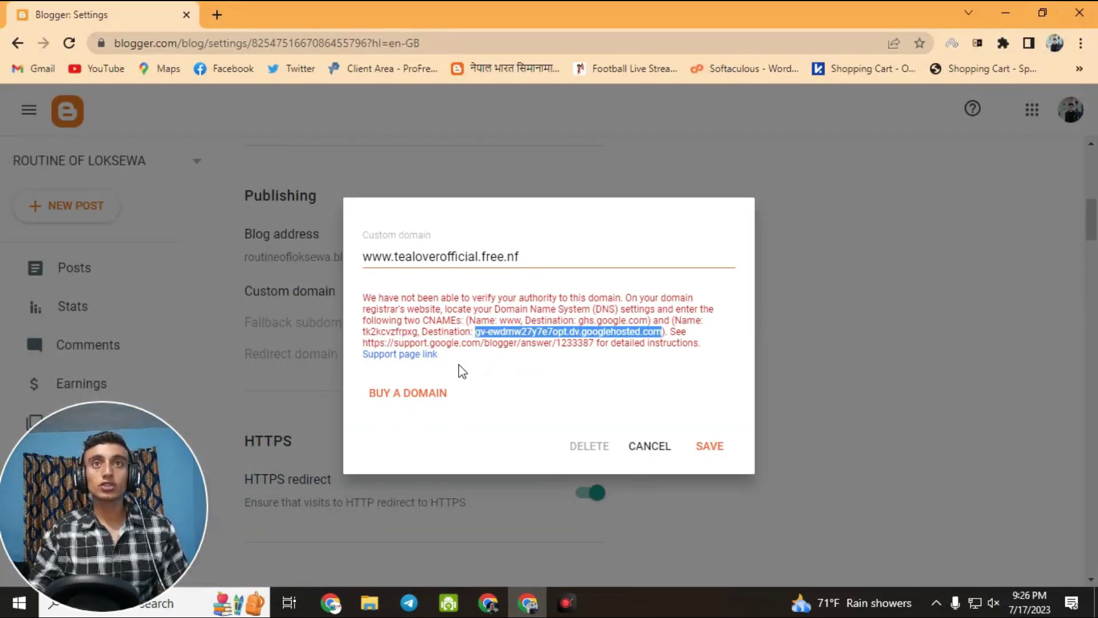
{"action": "left_click", "coordinate": [573, 365]}
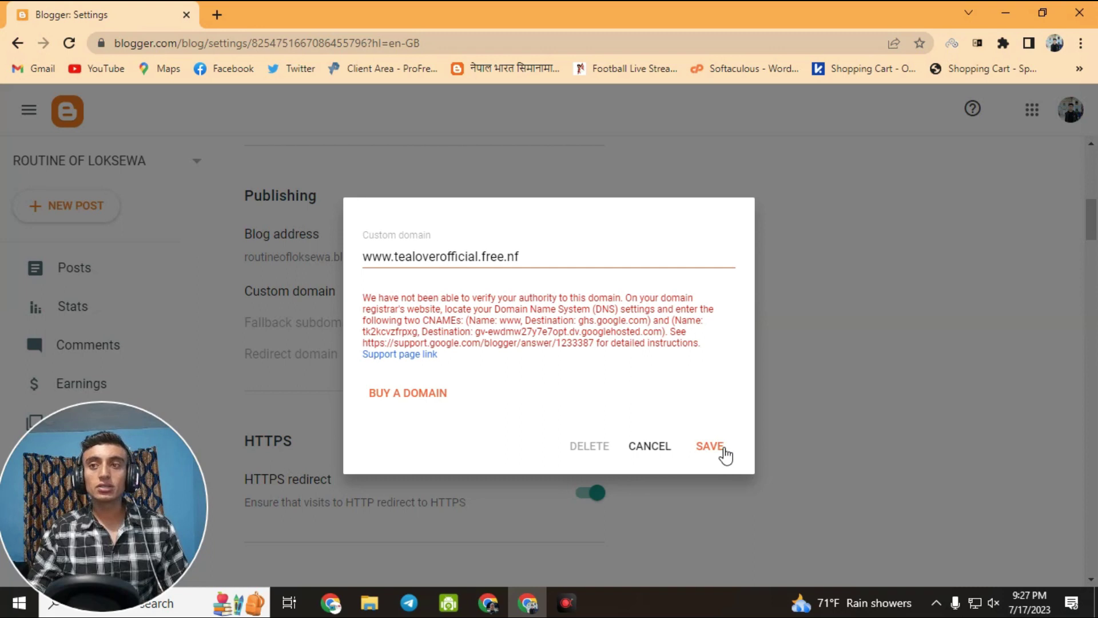
{"action": "left_click_drag", "start_coordinate": [583, 257], "coordinate": [353, 264]}
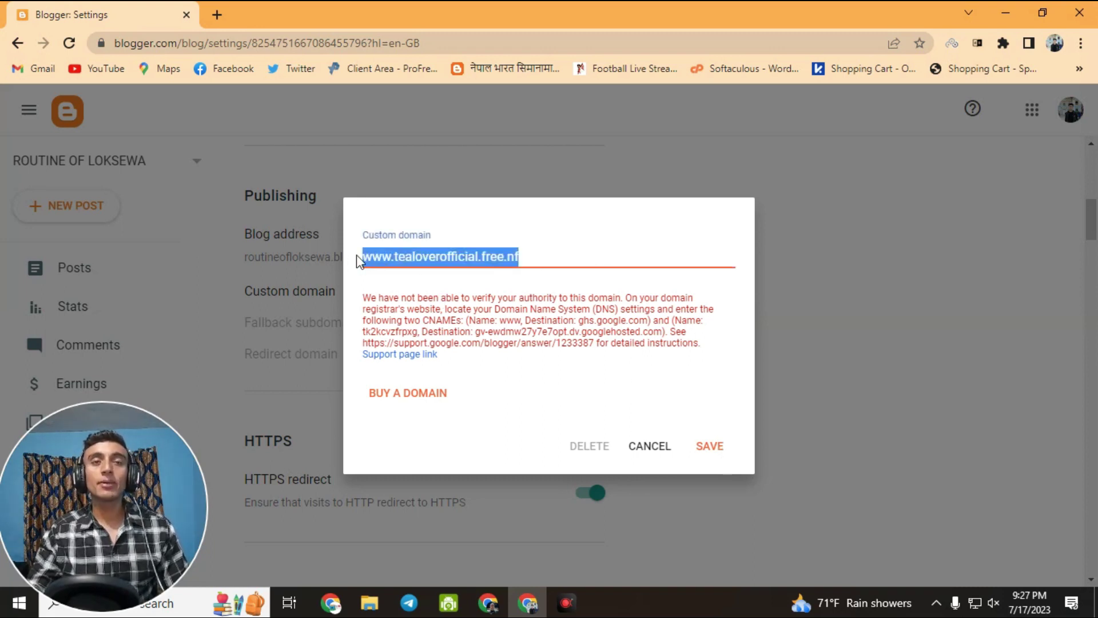
{"action": "left_click", "coordinate": [405, 259]}
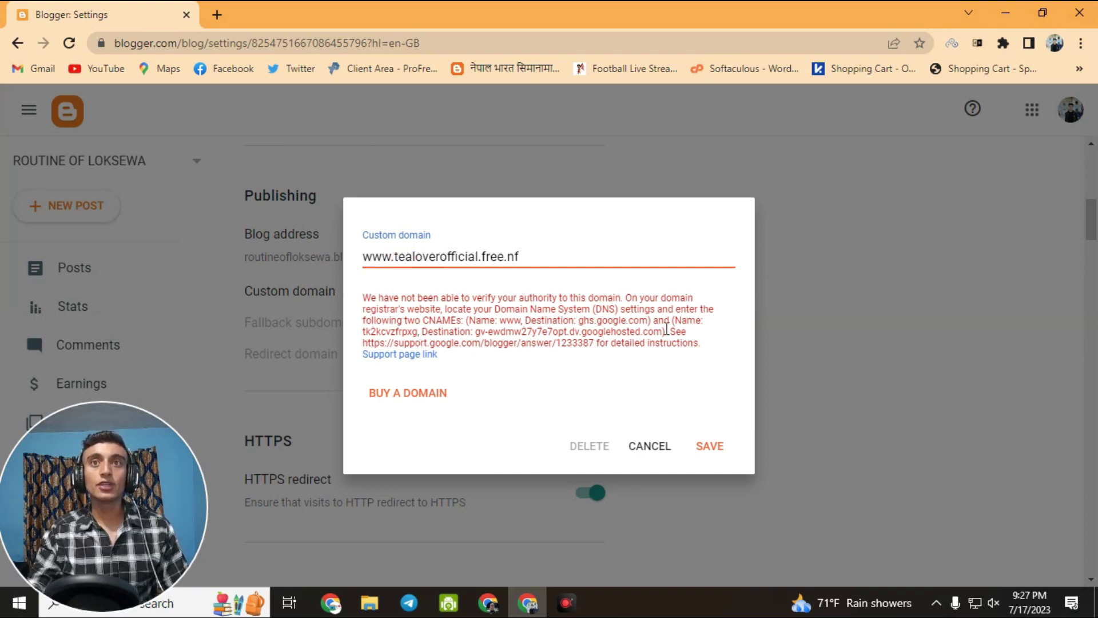
{"action": "left_click", "coordinate": [488, 602]}
Review the Custom CNAME Records list for tealoverofficial.free.nf, including its Domain column
{"action": "scroll", "coordinate": [396, 334], "scroll_direction": "up", "scroll_amount": 5}
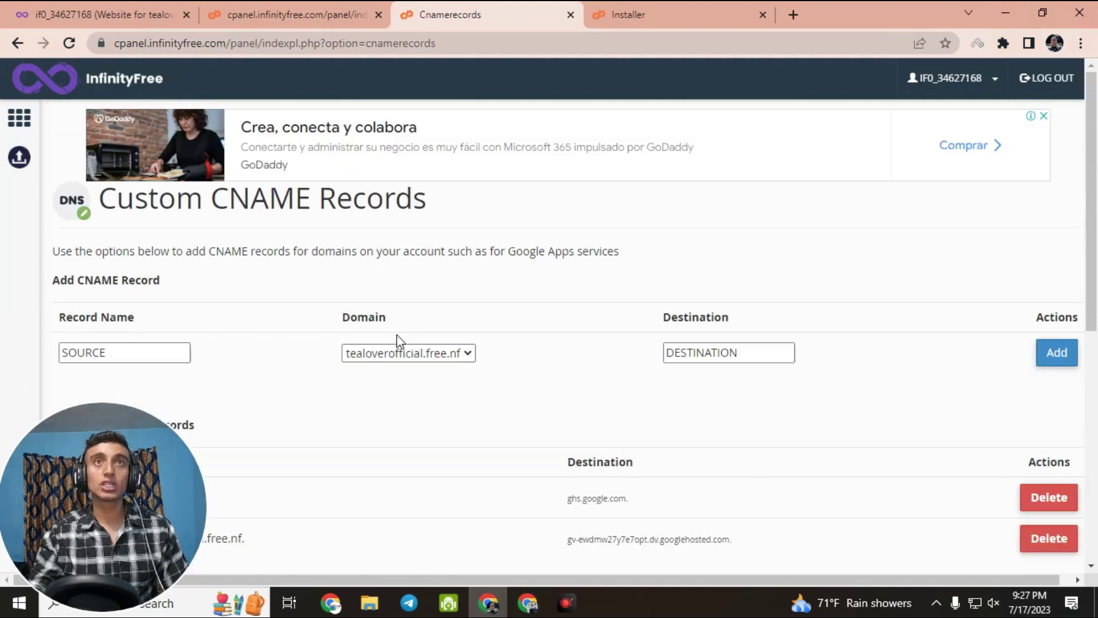
{"action": "scroll", "coordinate": [367, 190], "scroll_direction": "down", "scroll_amount": 3}
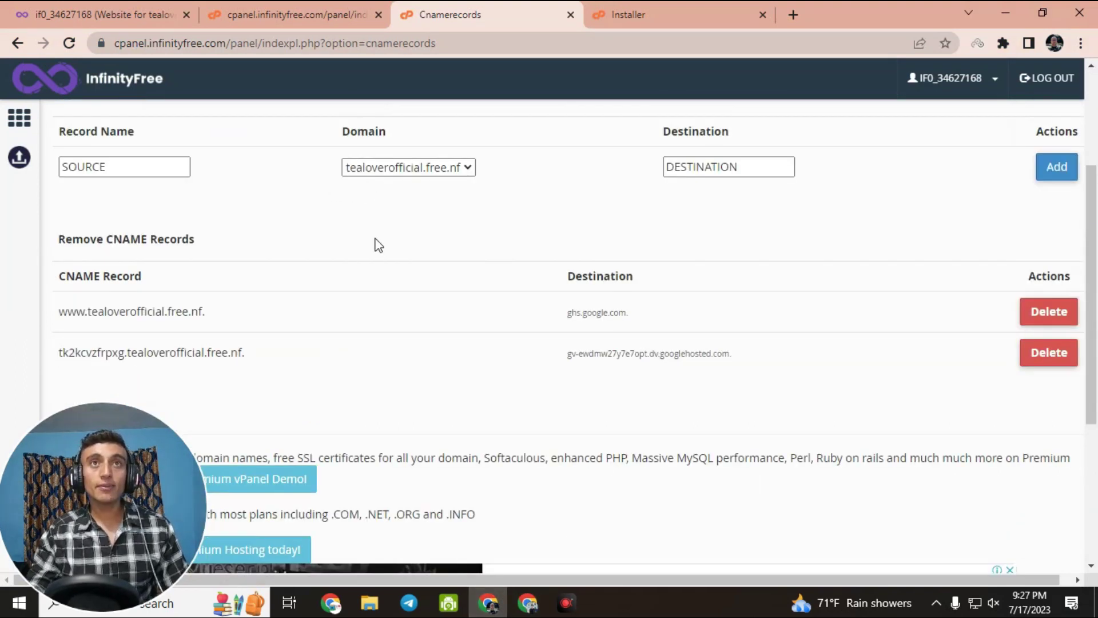
{"action": "scroll", "coordinate": [363, 357], "scroll_direction": "up", "scroll_amount": 3}
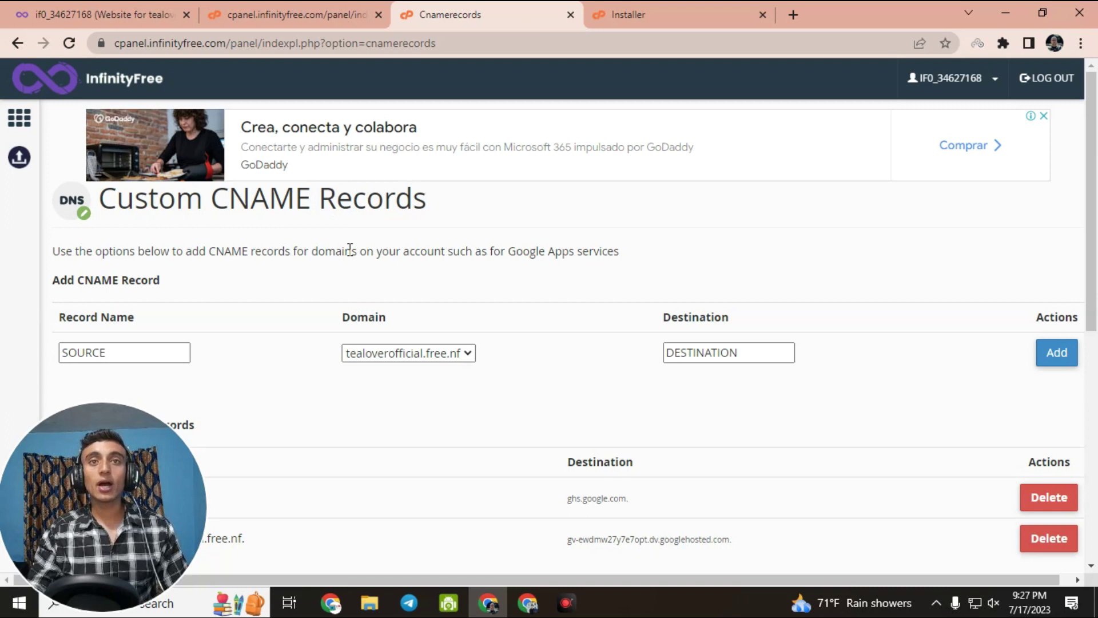
{"action": "left_click_drag", "start_coordinate": [326, 328], "coordinate": [329, 326]}
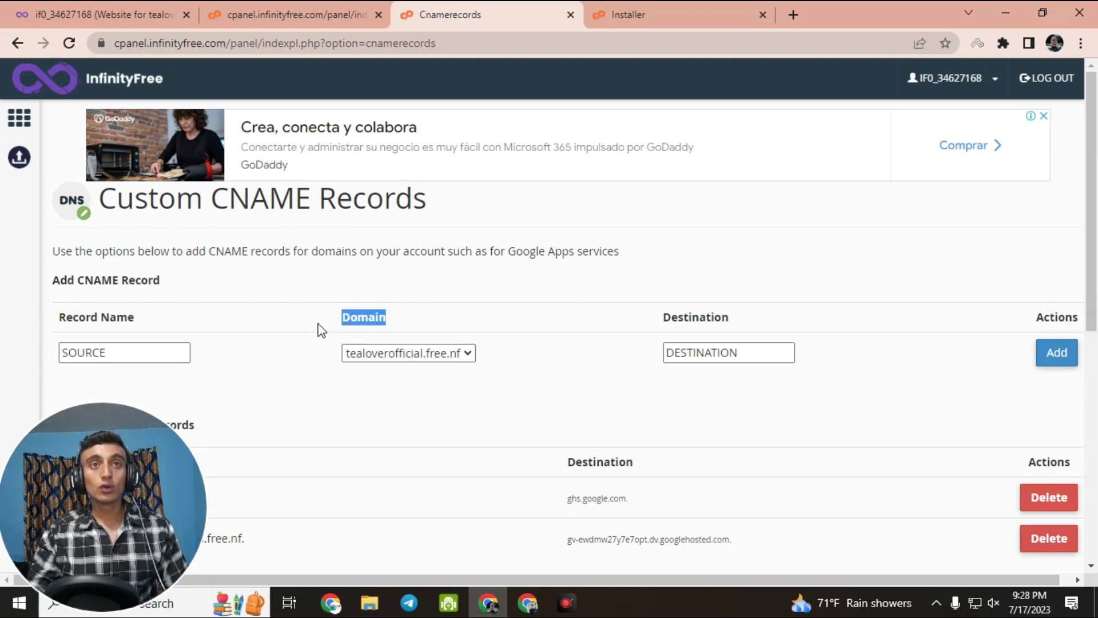
{"action": "left_click", "coordinate": [320, 329]}
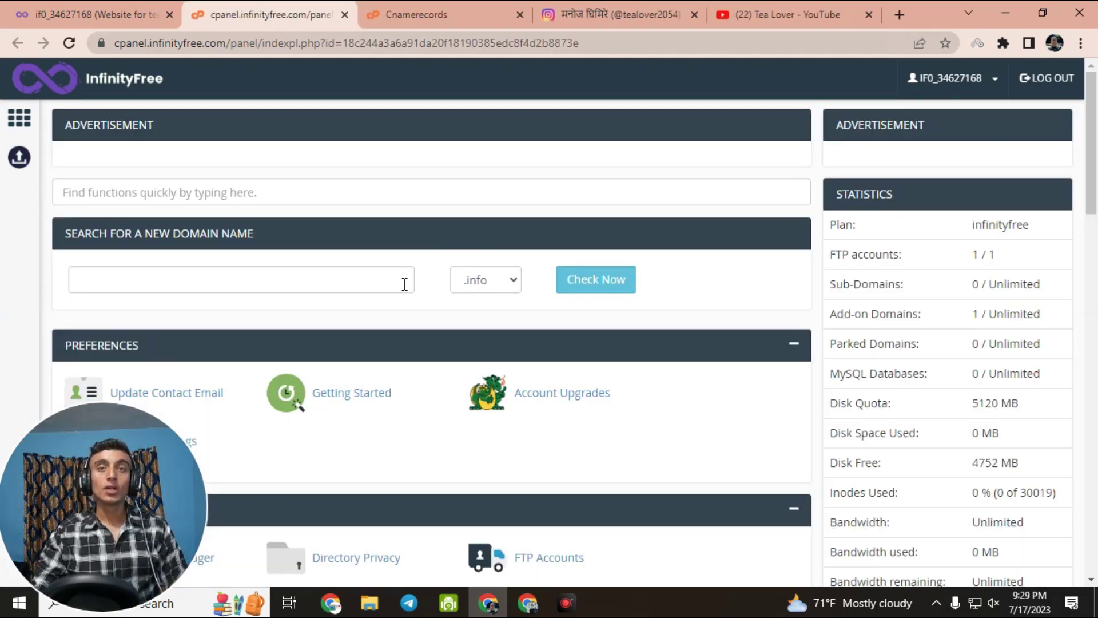
Scroll down the cPanel home page, then bring up the Tea Lover Instagram profile
{"action": "scroll", "coordinate": [402, 302], "scroll_direction": "down", "scroll_amount": 10}
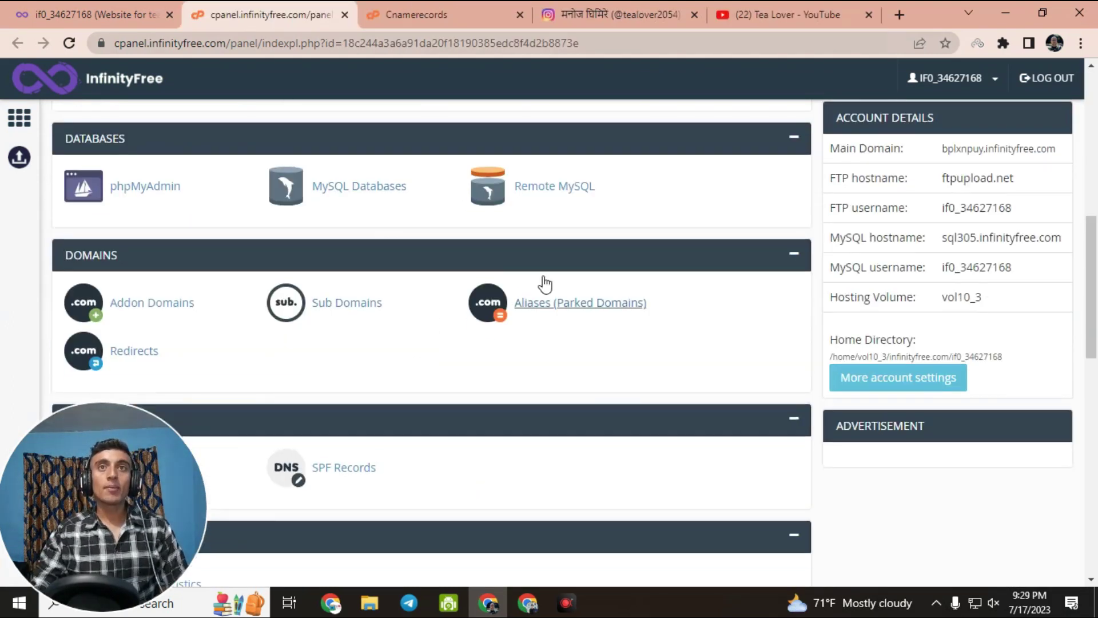
{"action": "scroll", "coordinate": [503, 299], "scroll_direction": "down", "scroll_amount": 7}
{"action": "scroll", "coordinate": [471, 404], "scroll_direction": "down", "scroll_amount": 2}
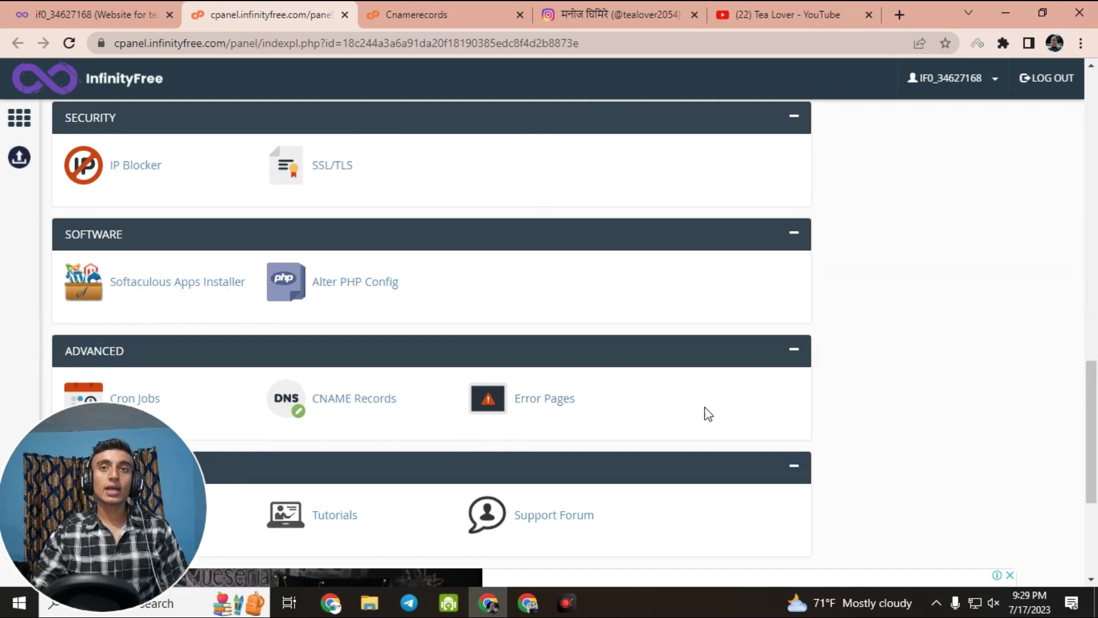
{"action": "left_click", "coordinate": [608, 11]}
{"action": "left_click_drag", "start_coordinate": [394, 165], "coordinate": [517, 157]}
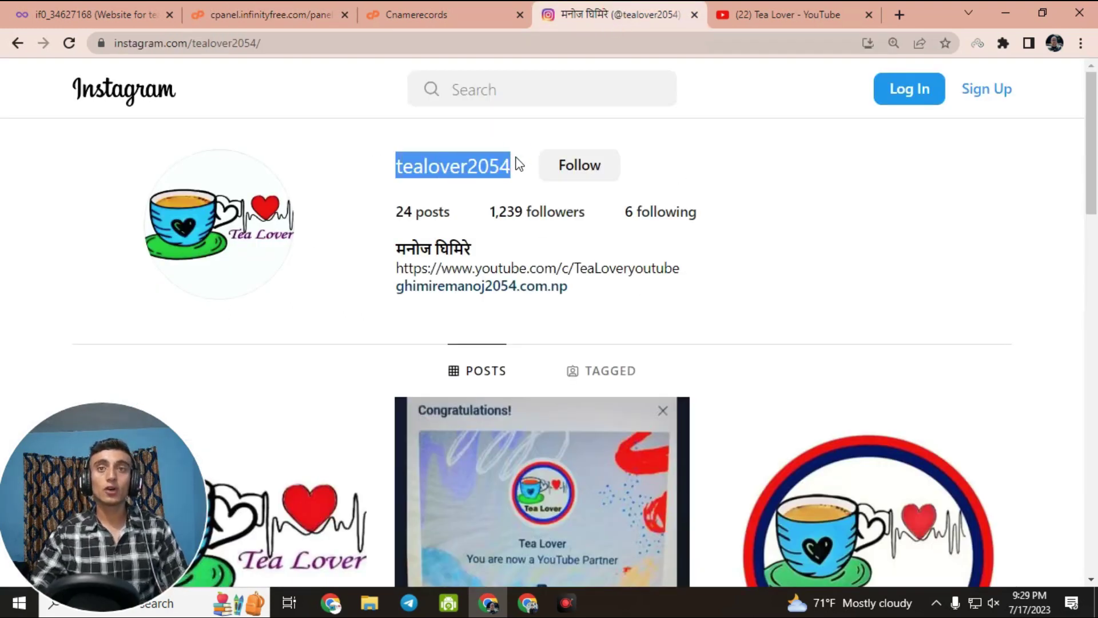
Switch to the Tea Lover YouTube channel's Videos page and scroll through it
{"action": "left_click", "coordinate": [804, 229]}
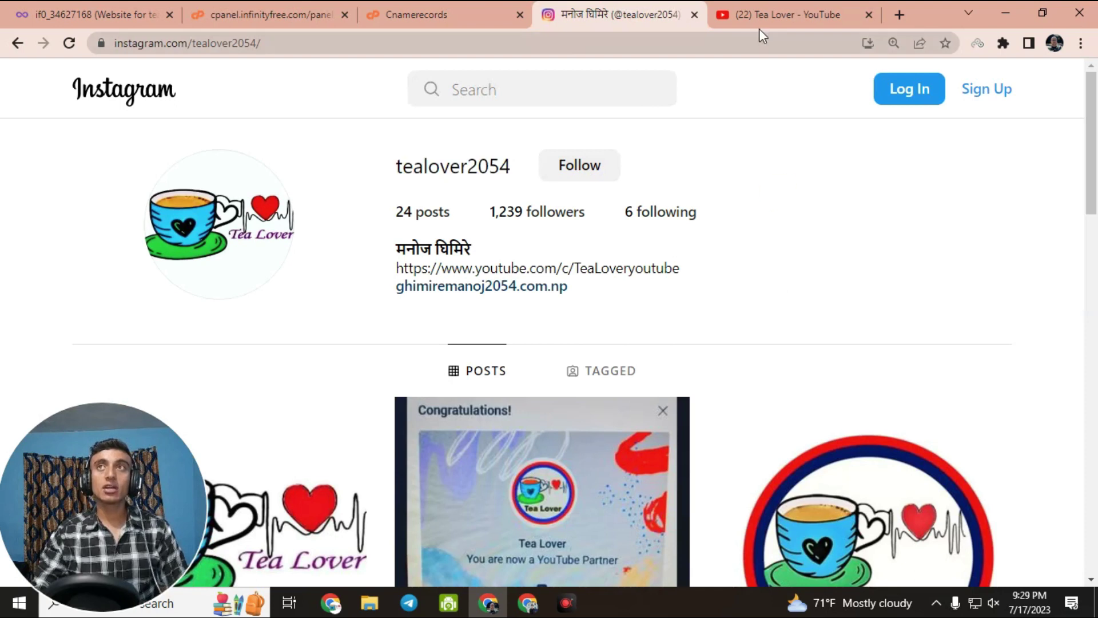
{"action": "left_click", "coordinate": [753, 12]}
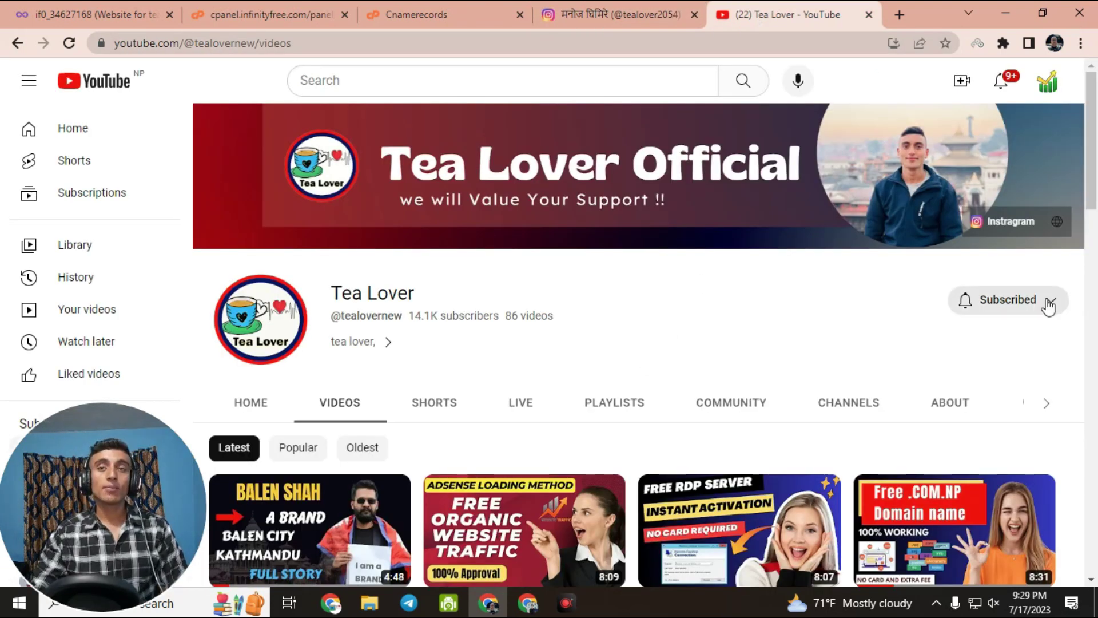
{"action": "scroll", "coordinate": [651, 321], "scroll_direction": "down", "scroll_amount": 5}
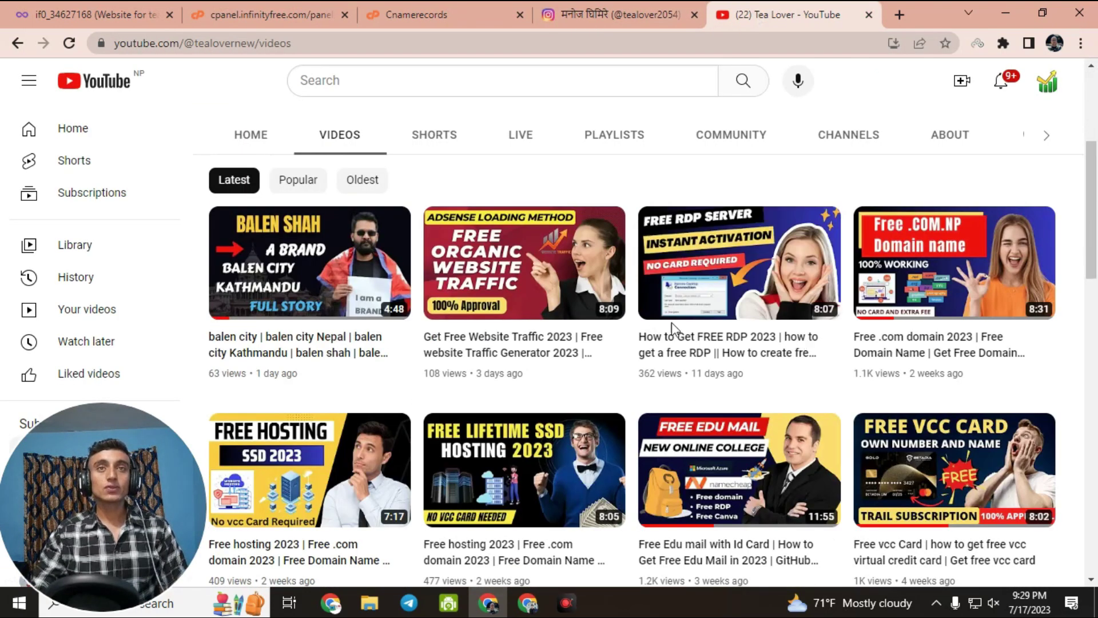
{"action": "scroll", "coordinate": [773, 452], "scroll_direction": "up", "scroll_amount": 5}
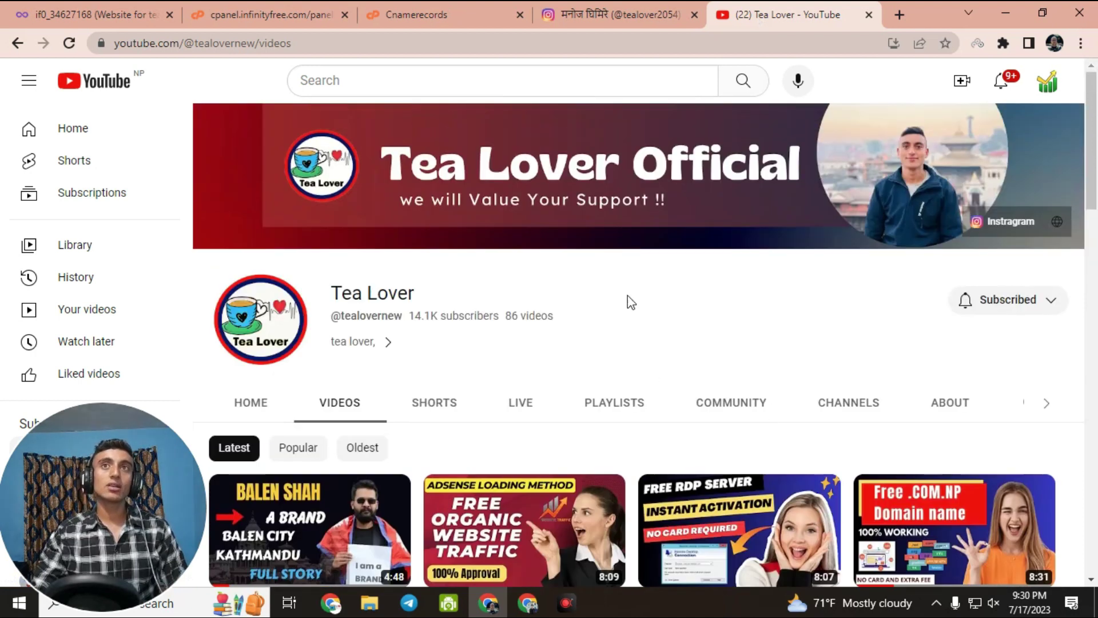